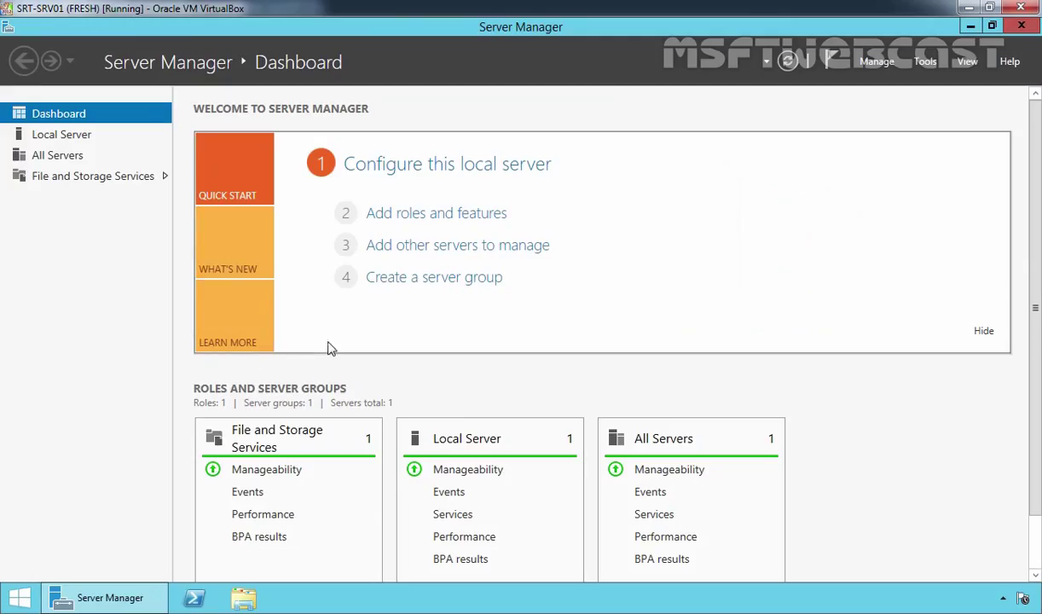
# Start adding roles and features with a role-based or feature-based installation on the server SRT-DHCP01.mylab.local
pyautogui.click(45, 138)
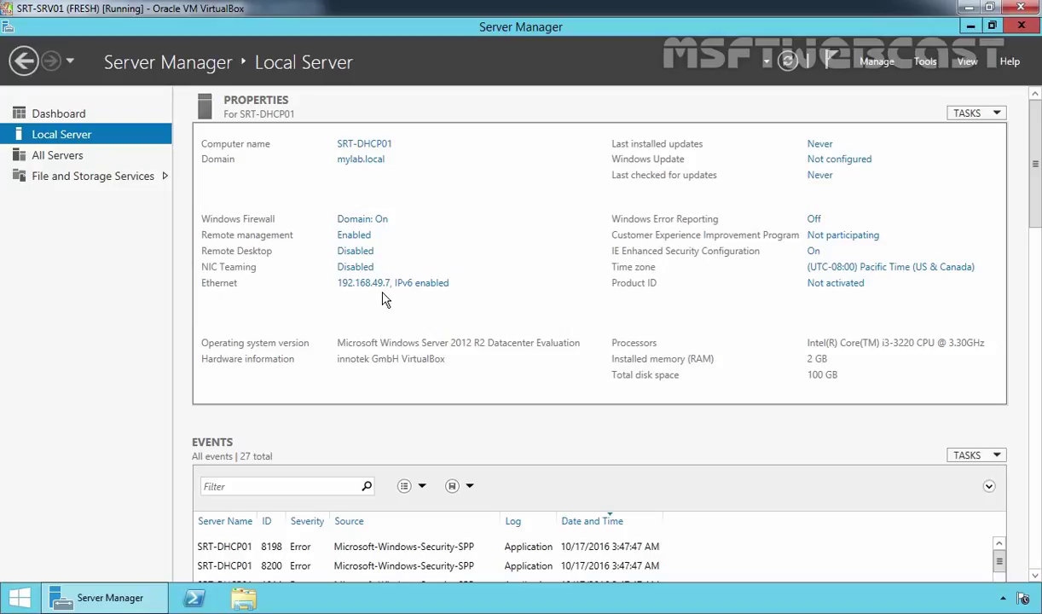
pyautogui.click(875, 66)
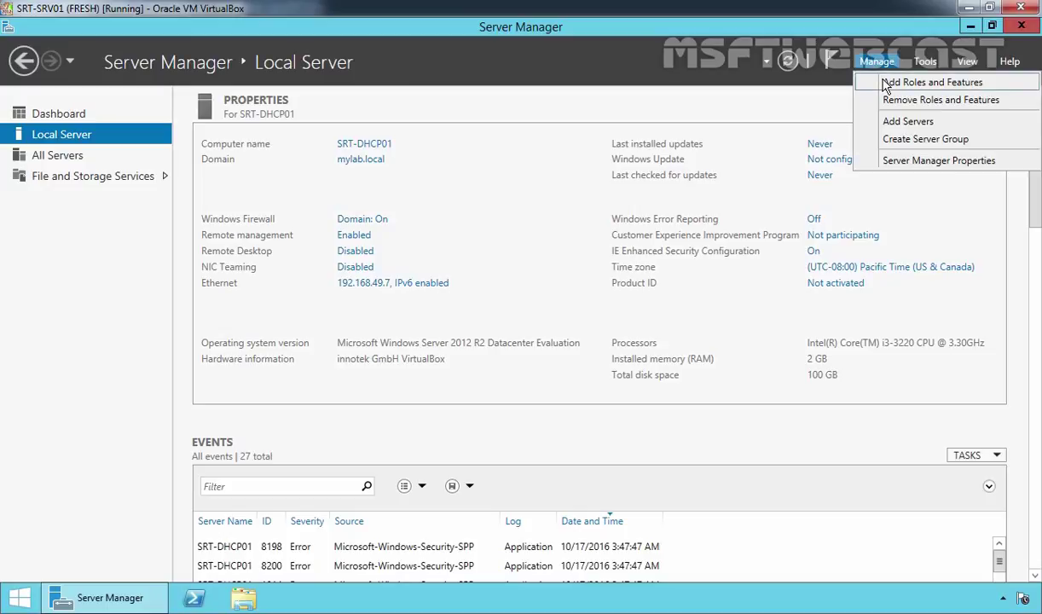
pyautogui.click(884, 86)
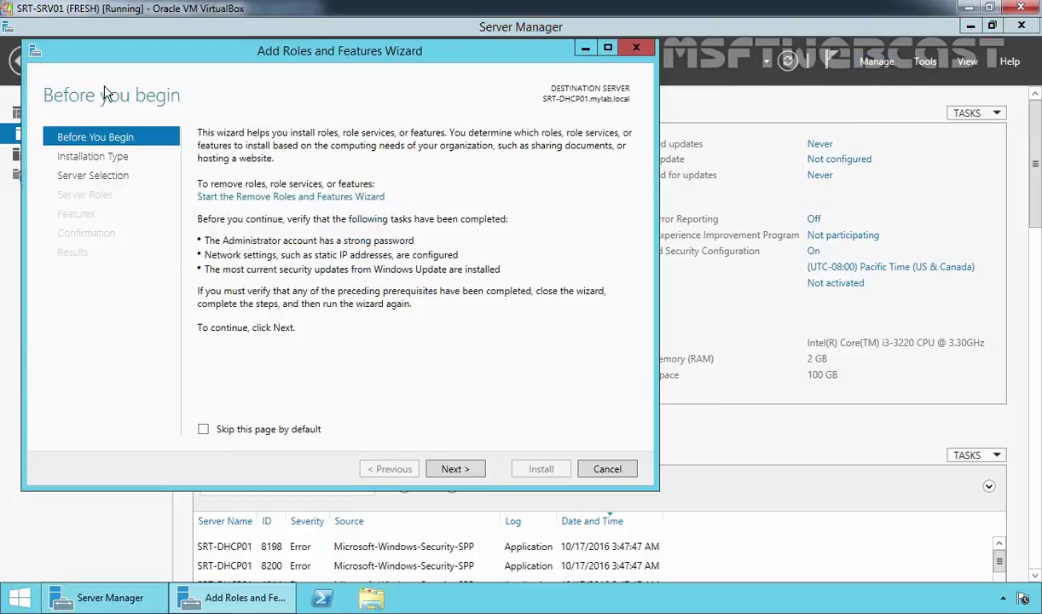
pyautogui.click(458, 470)
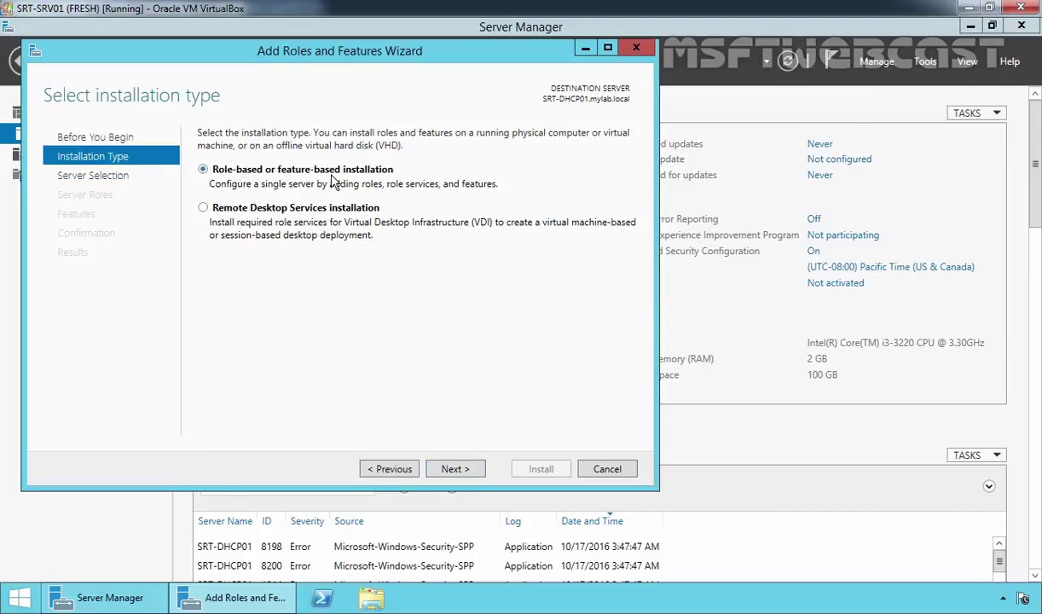
pyautogui.click(459, 472)
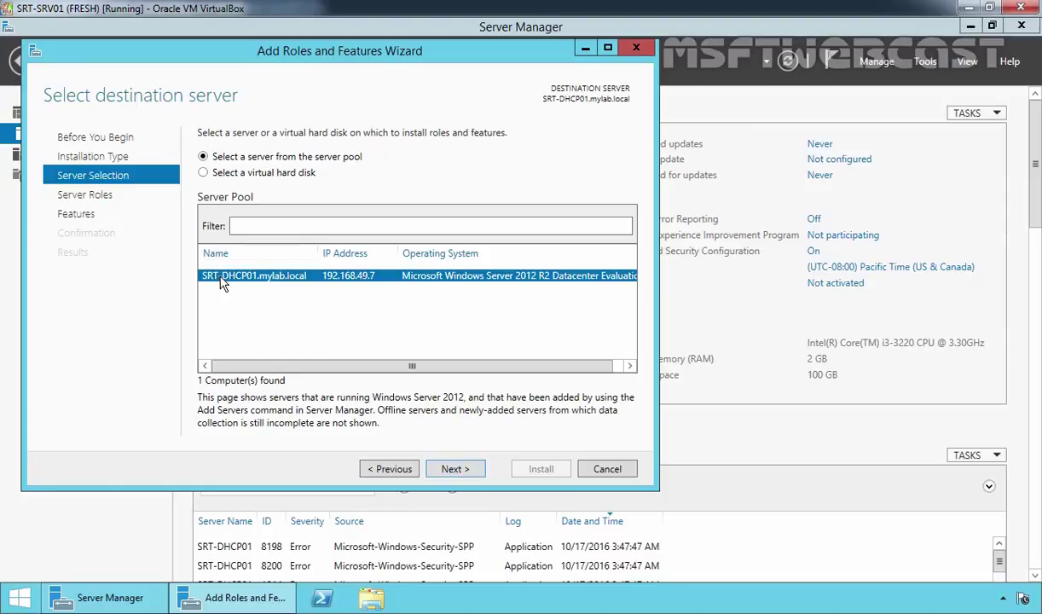
pyautogui.click(459, 474)
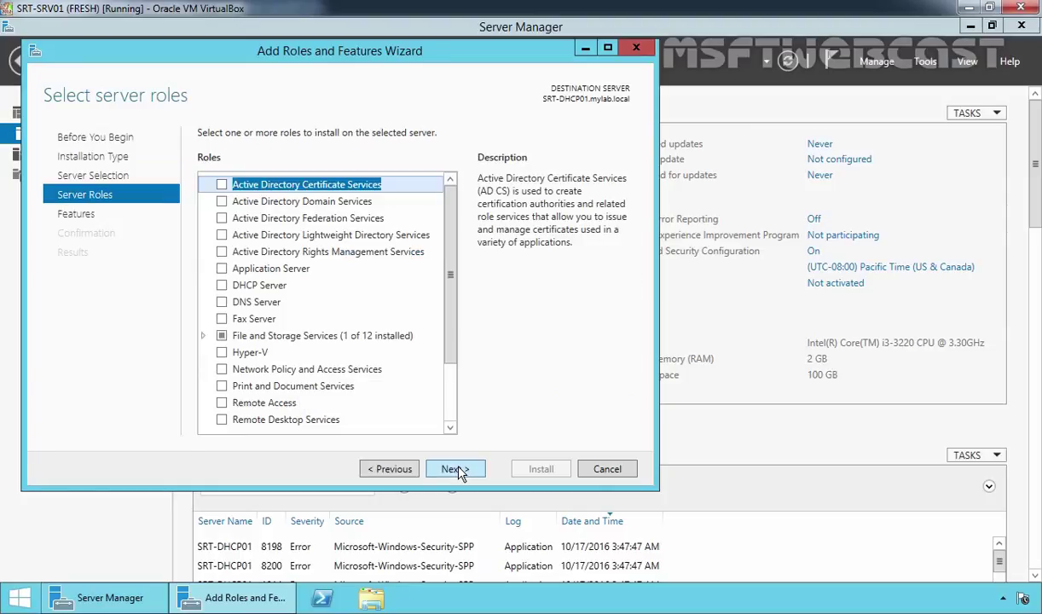
# Select the DHCP Server role with its required management tools and install it without additional features
pyautogui.click(246, 284)
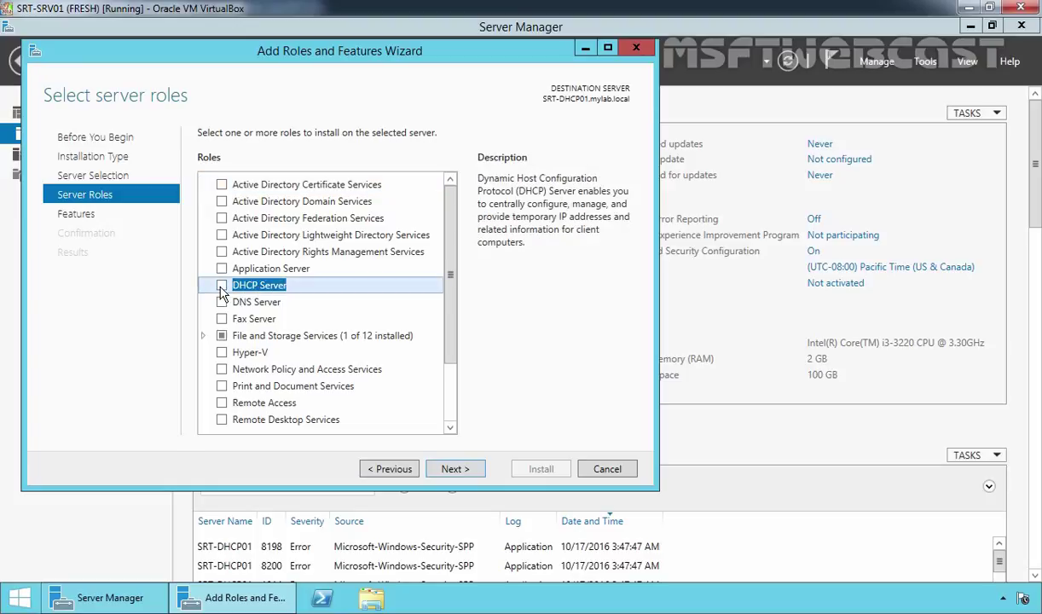
pyautogui.click(221, 288)
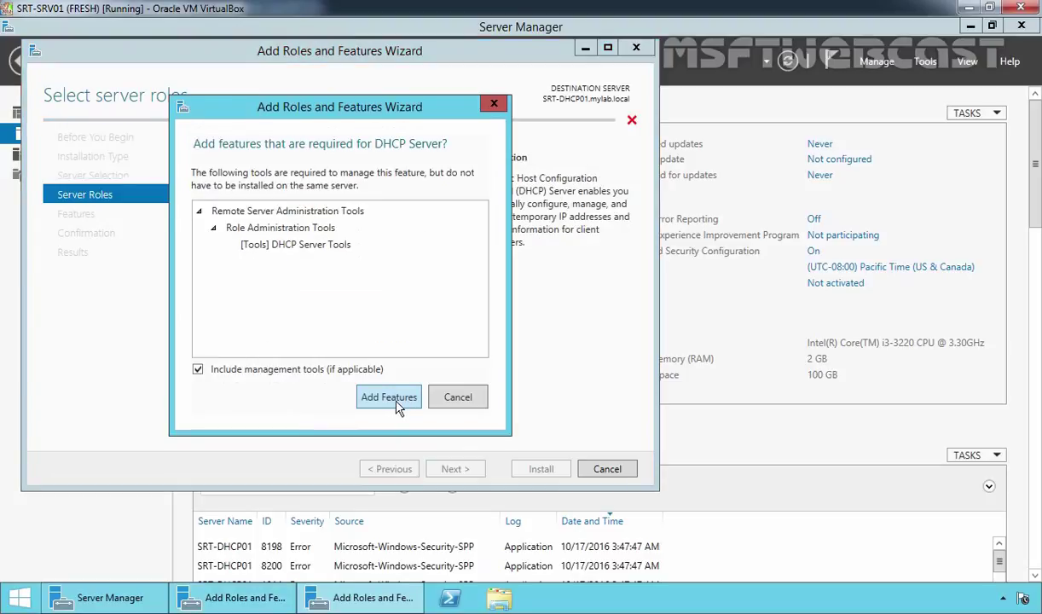
pyautogui.click(391, 398)
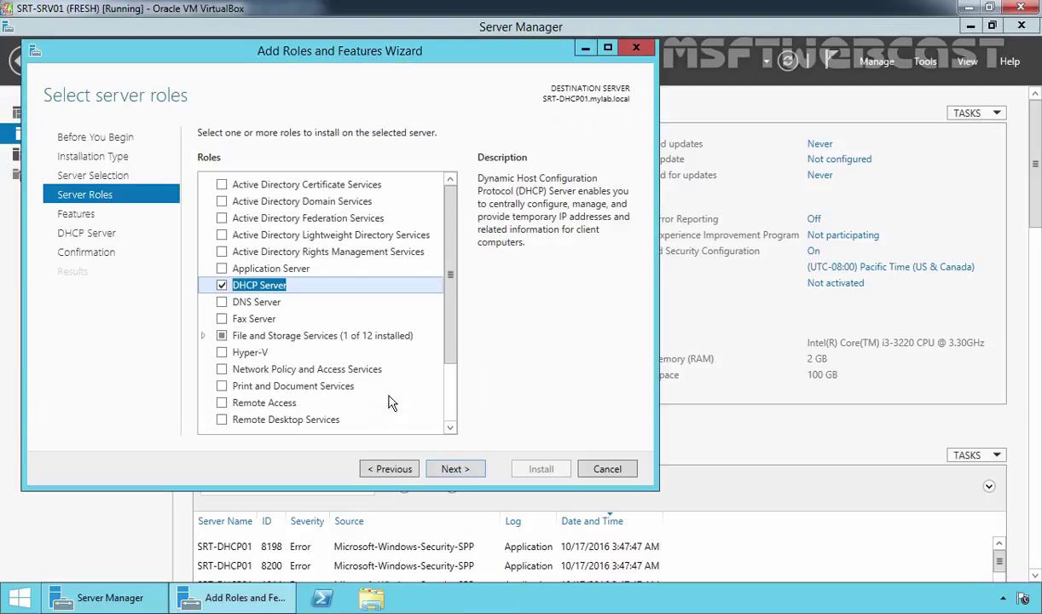
pyautogui.click(454, 472)
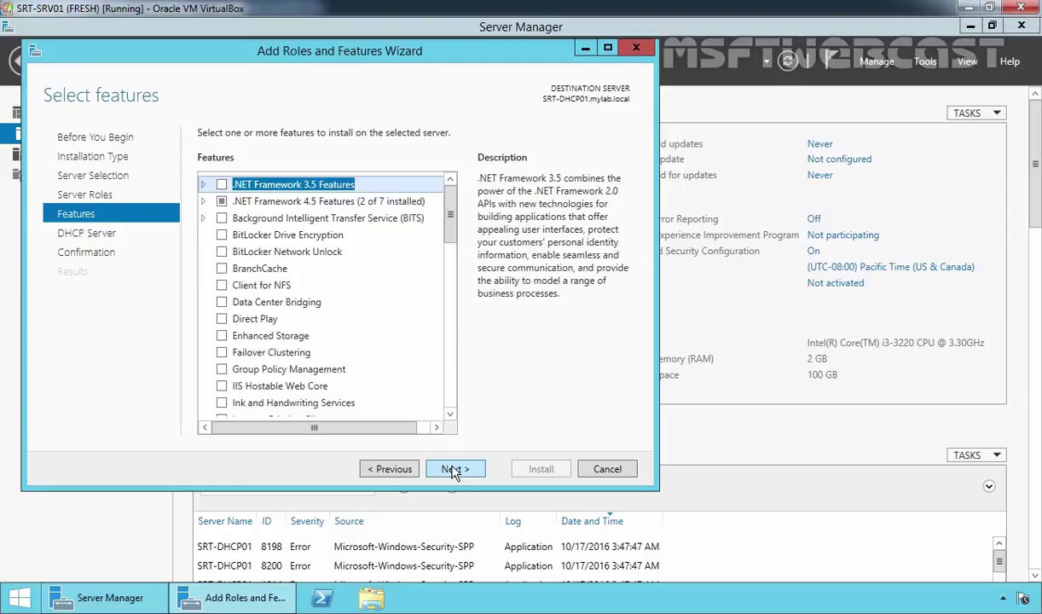
pyautogui.click(452, 472)
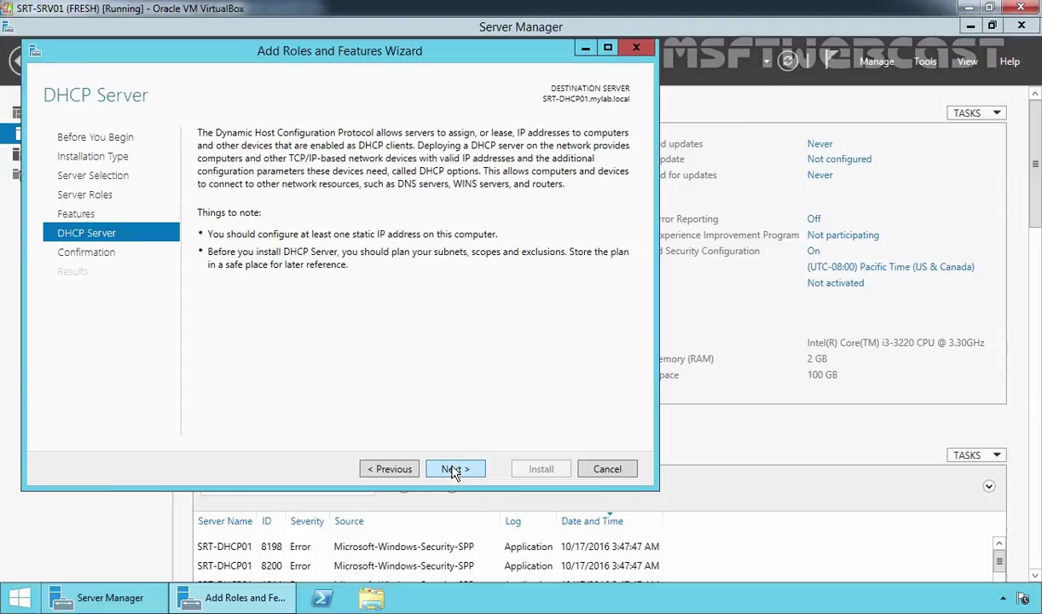
pyautogui.click(453, 471)
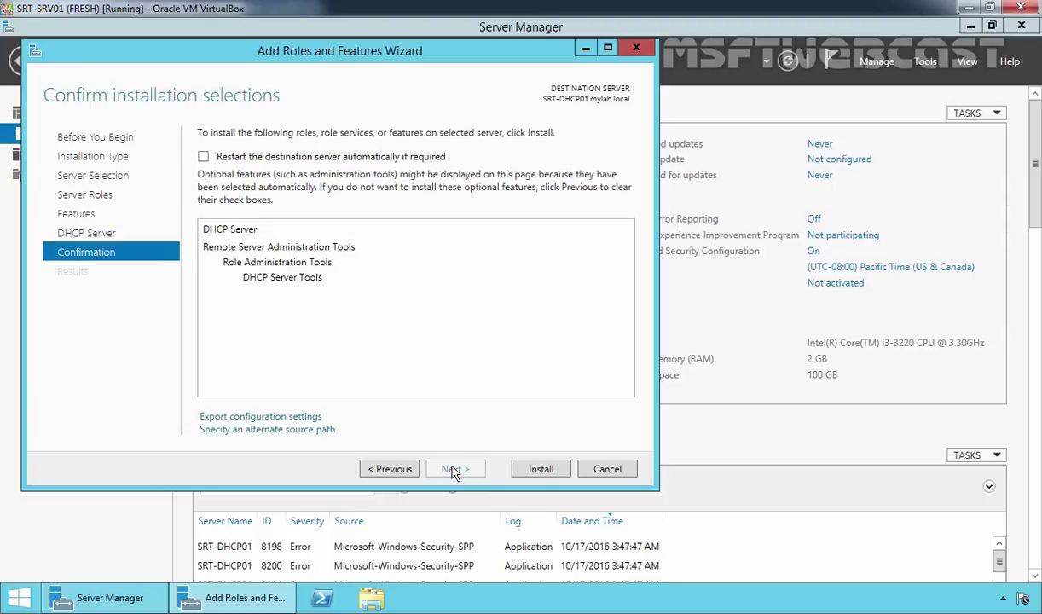
pyautogui.click(542, 471)
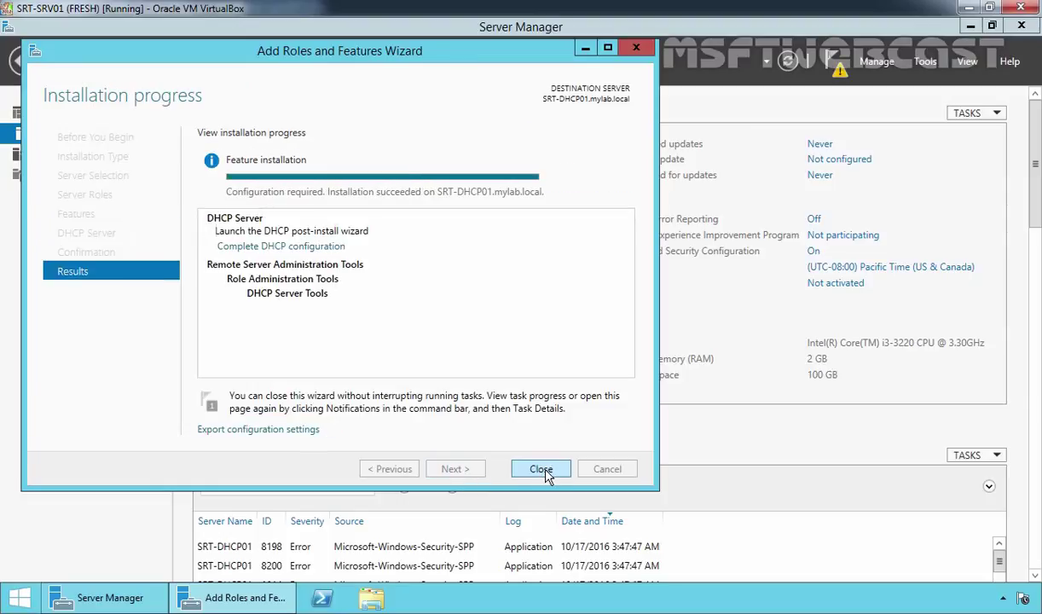
# Complete the DHCP post-install configuration, authorizing the server with the domain administrator's credentials, and close both wizards
pyautogui.click(306, 247)
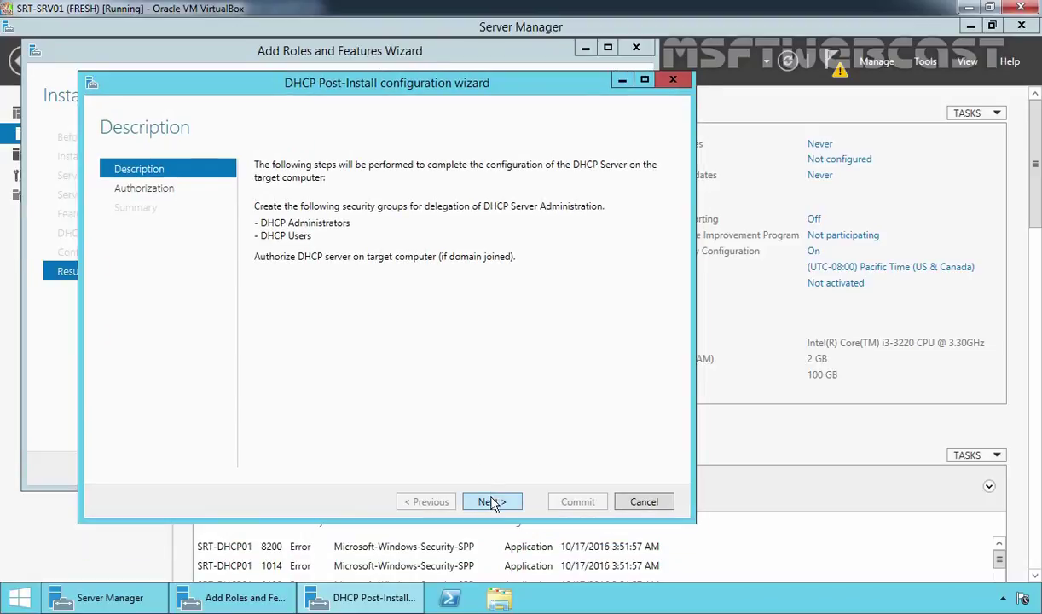
pyautogui.click(491, 502)
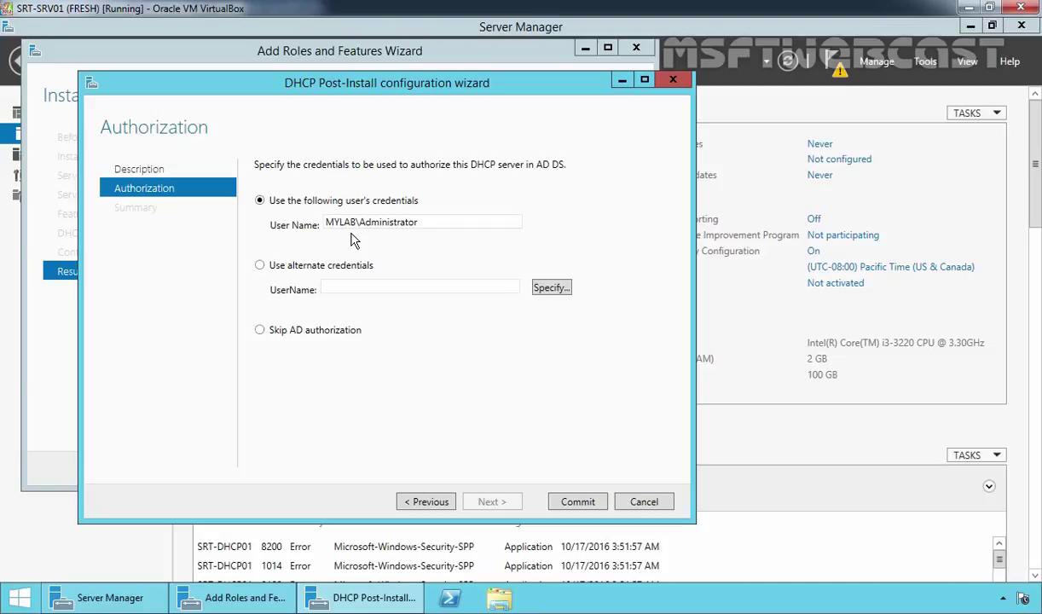
pyautogui.click(577, 502)
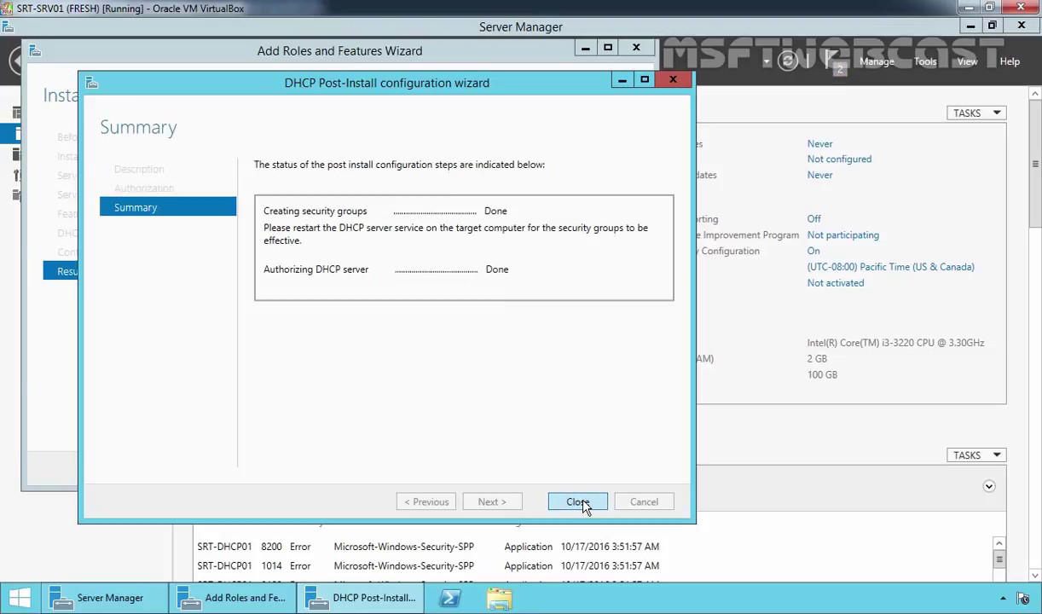
pyautogui.click(580, 502)
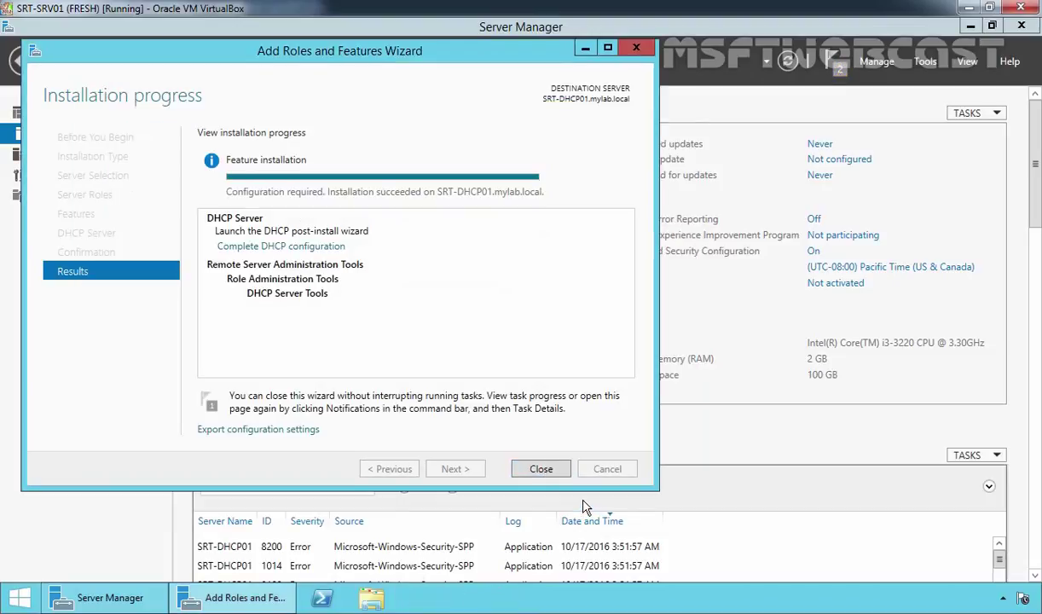
pyautogui.click(541, 471)
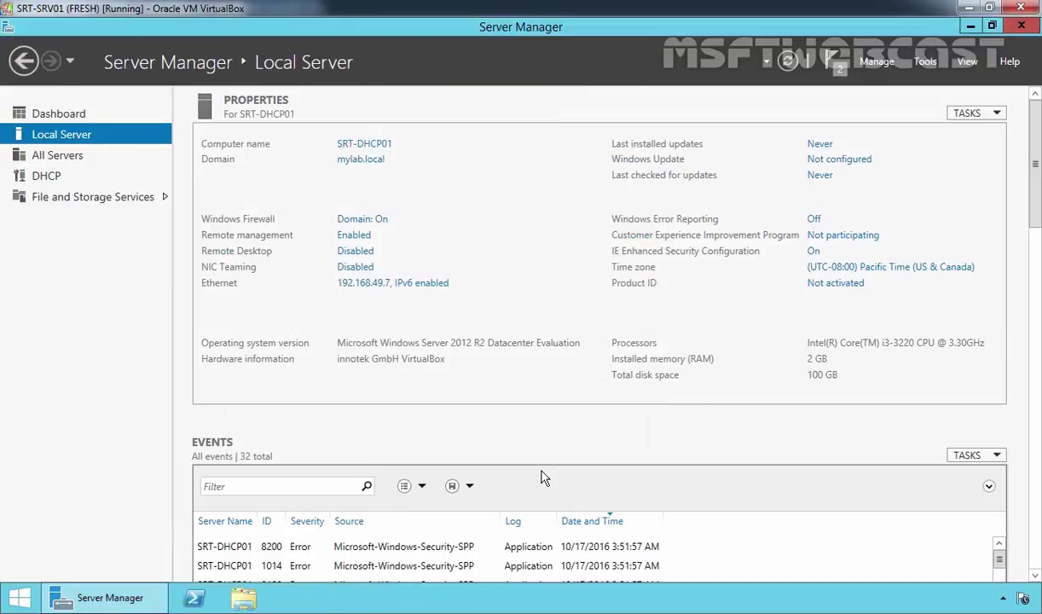
# Open the DHCP management console maximized, widen its tree and expand the server's IPv4 node
pyautogui.click(924, 61)
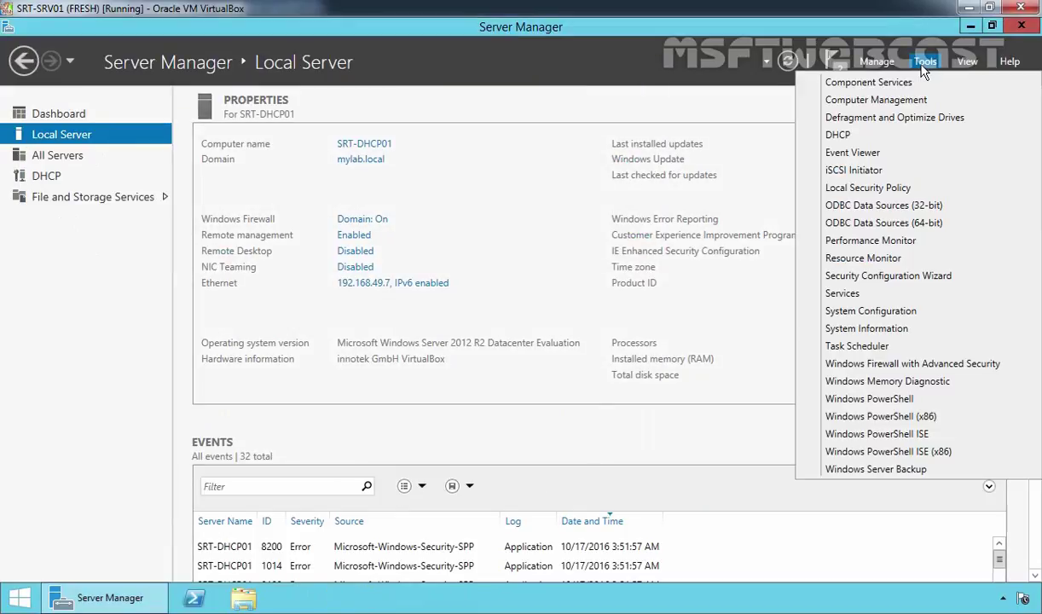
pyautogui.click(866, 136)
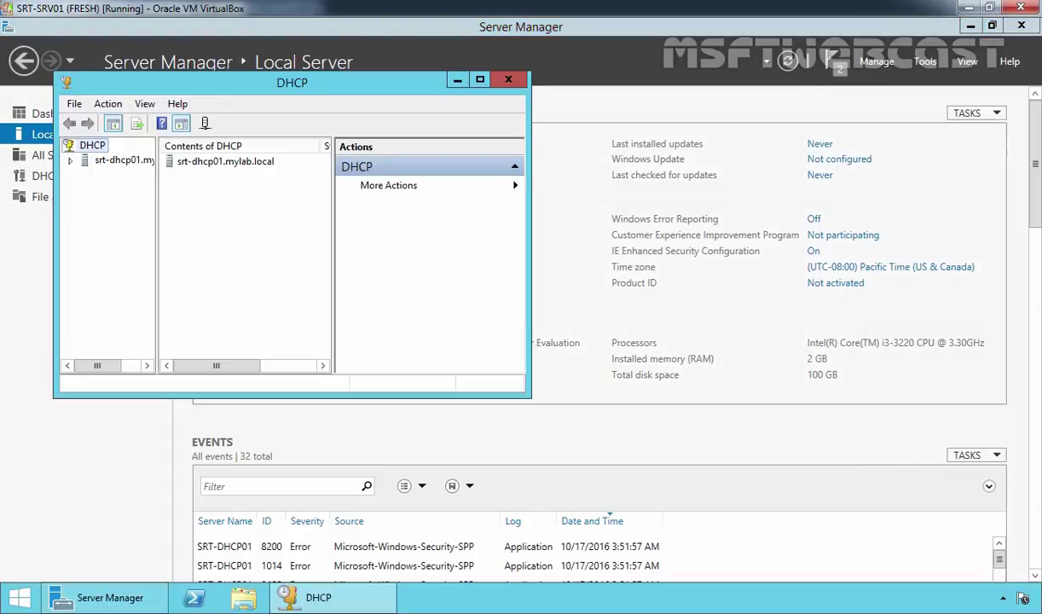
pyautogui.doubleClick(266, 88)
pyautogui.doubleClick(61, 100)
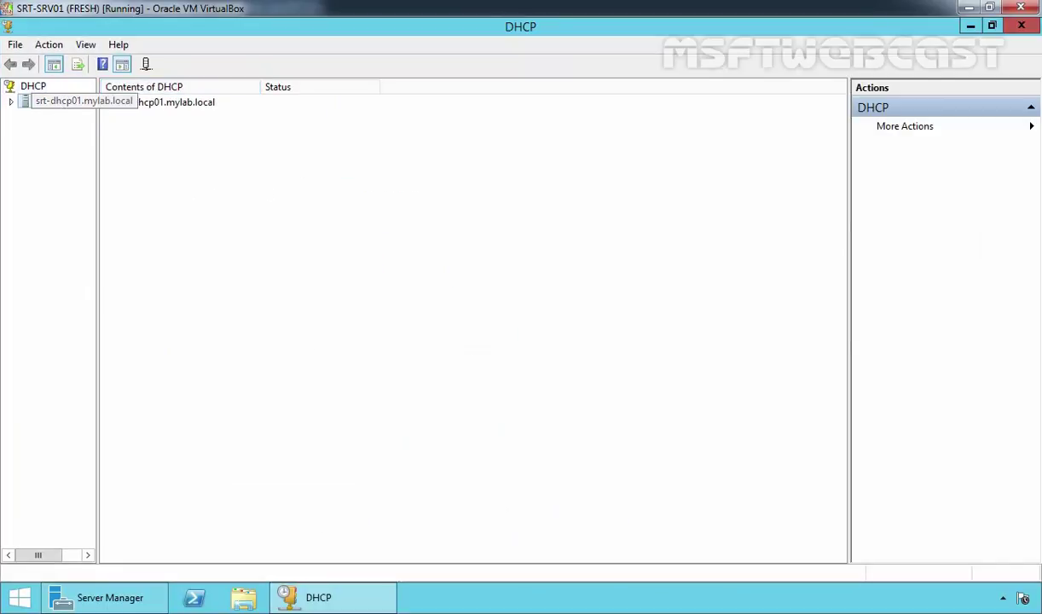
pyautogui.moveTo(97, 166); pyautogui.dragTo(180, 166)
pyautogui.doubleClick(58, 116)
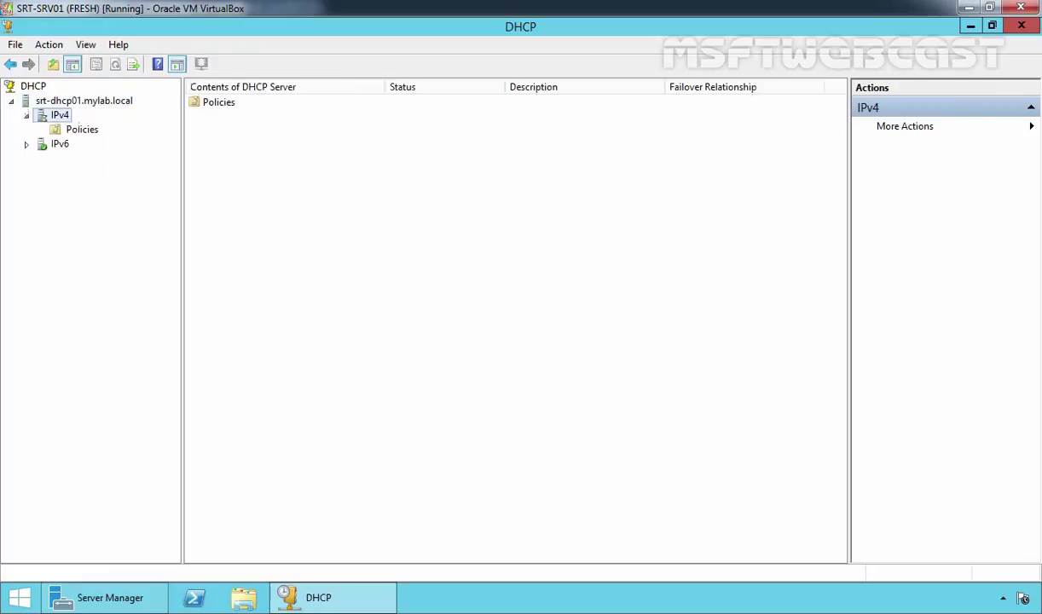
# Start a new scope under IPv4 and name it SCOPE-1
pyautogui.rightClick(60, 117)
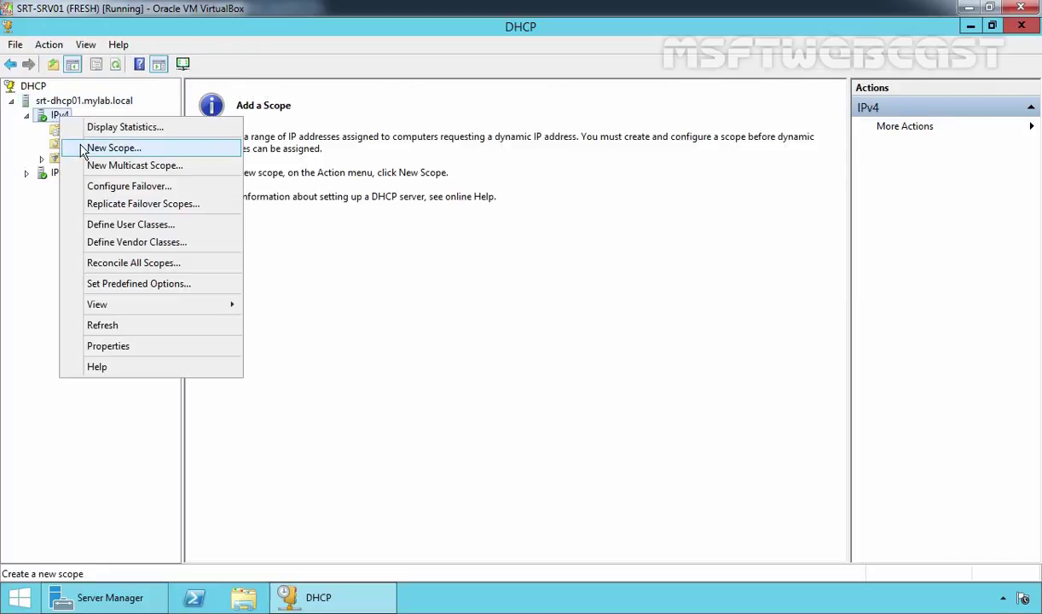
pyautogui.click(84, 148)
pyautogui.click(617, 452)
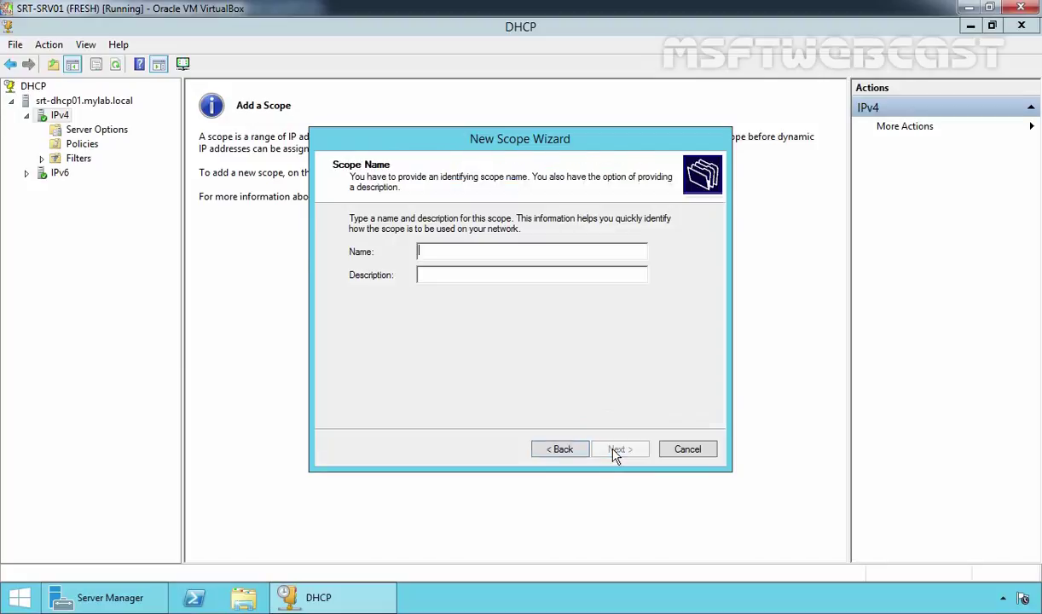
pyautogui.write('SCOPE-1')
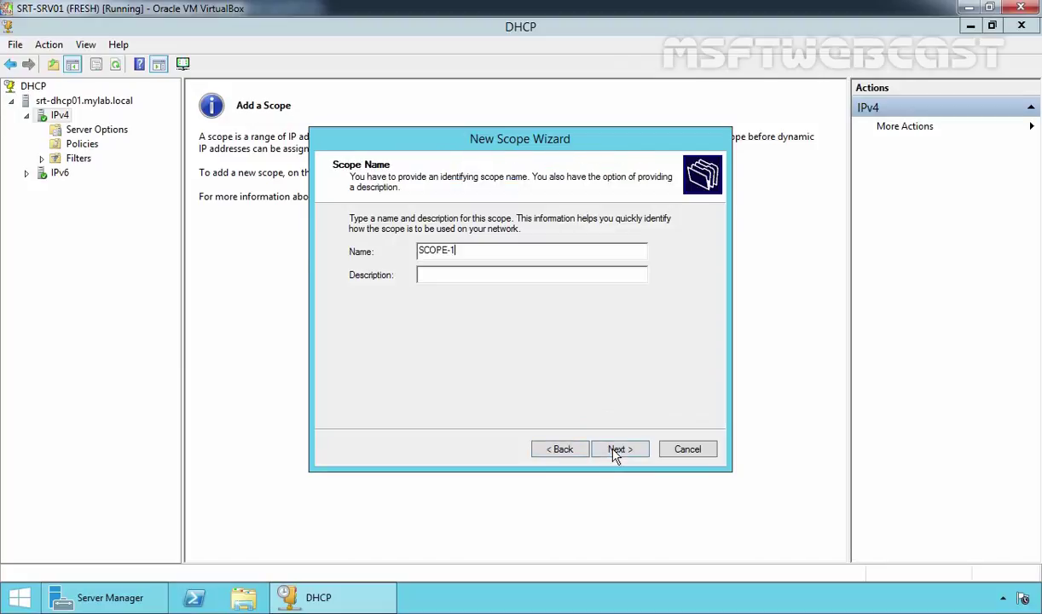
pyautogui.click(615, 451)
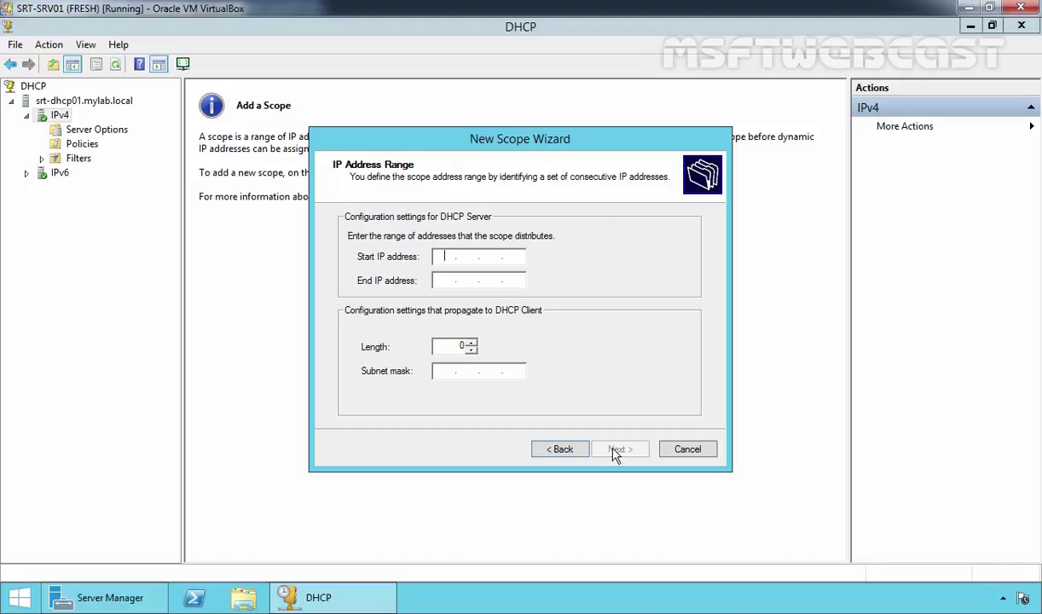
# Set the scope's address range from 192.168.49.11 to 192.168.49.200, keeping the subnet mask 255.255.255.0
pyautogui.write('192 . 168 . 49 . 11')
pyautogui.press('Tab')
pyautogui.write('192 . 168 . 49 . 2')
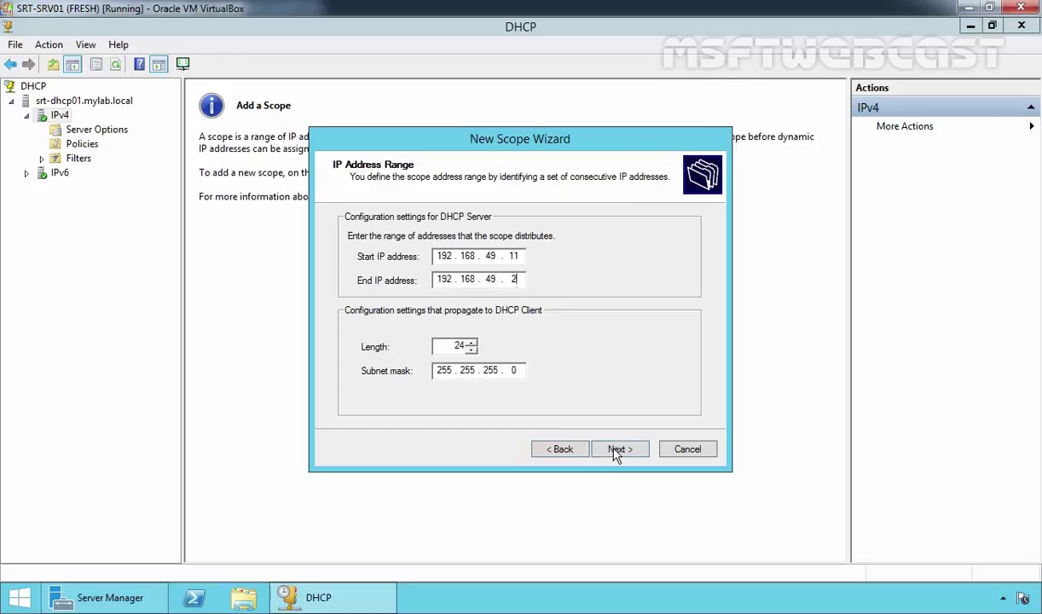
pyautogui.write('00')
pyautogui.click(615, 456)
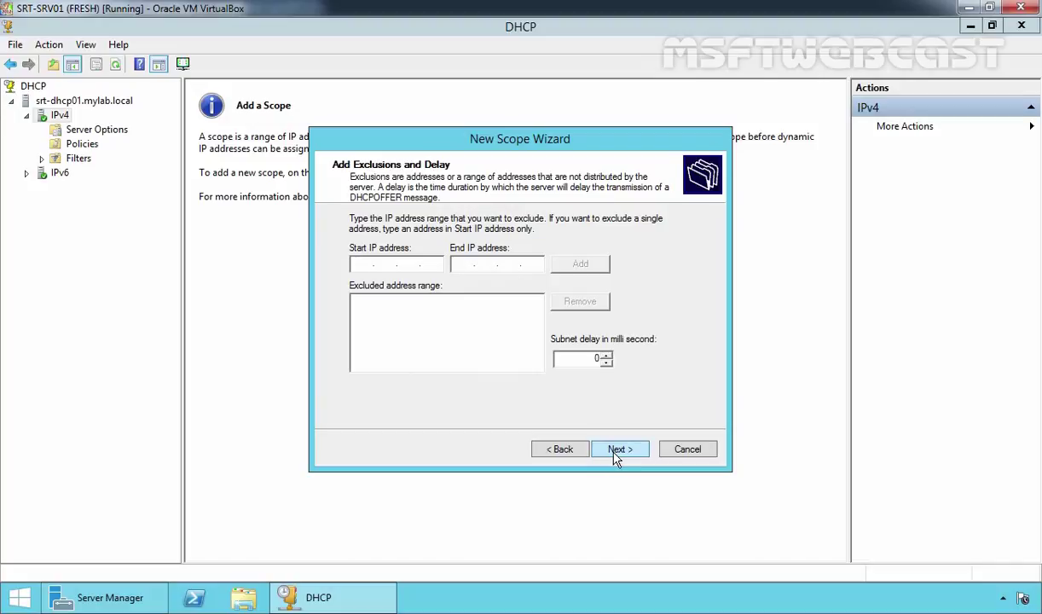
# Leave the exclusions empty and set the scope's lease duration to 0 days and 8 hours
pyautogui.click(615, 456)
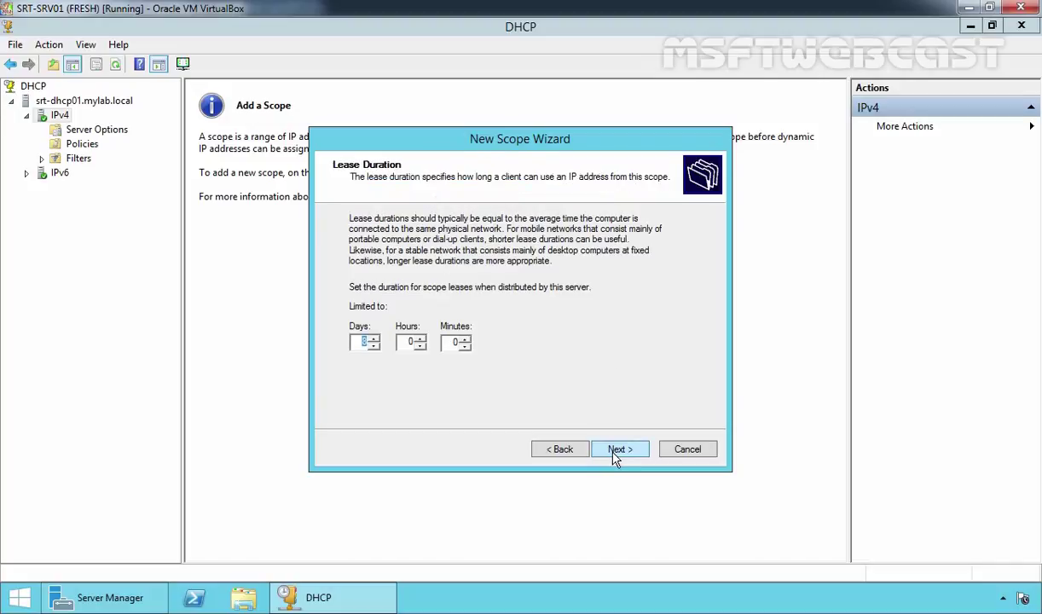
pyautogui.write('0')
pyautogui.press('Tab')
pyautogui.write('8')
pyautogui.click(615, 456)
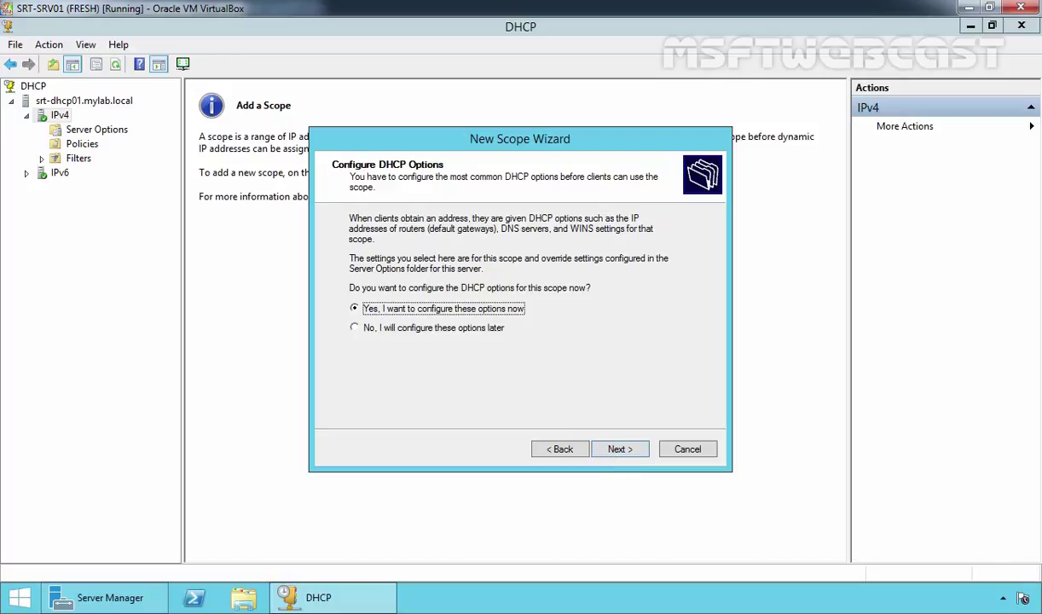
# Choose to configure the DHCP options now and add 192.168.49.1 as the default gateway
pyautogui.click(619, 454)
pyautogui.write('192.')
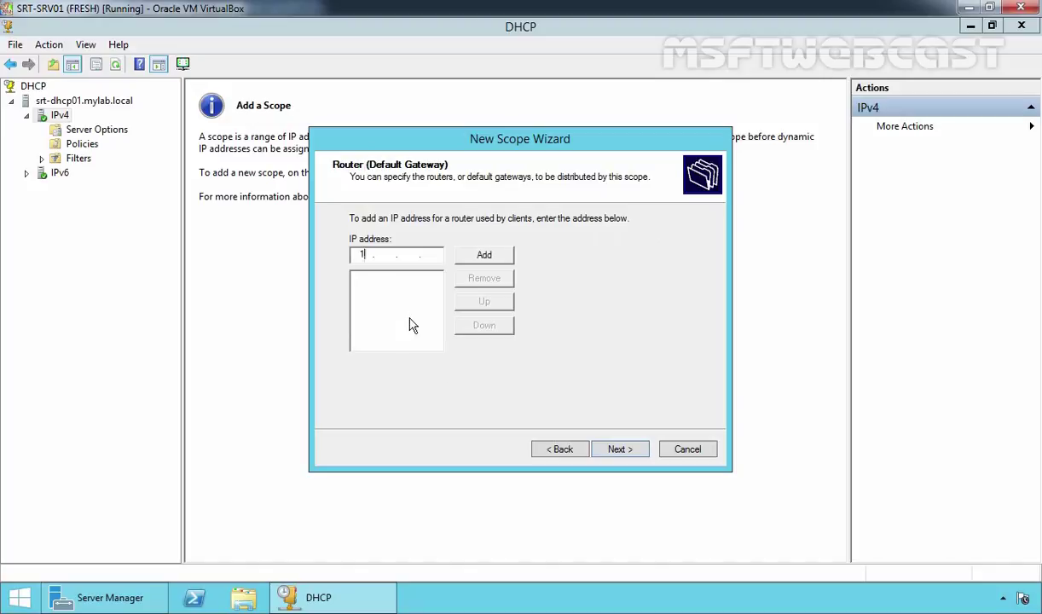
pyautogui.write('168.49.1')
pyautogui.click(484, 256)
pyautogui.click(620, 449)
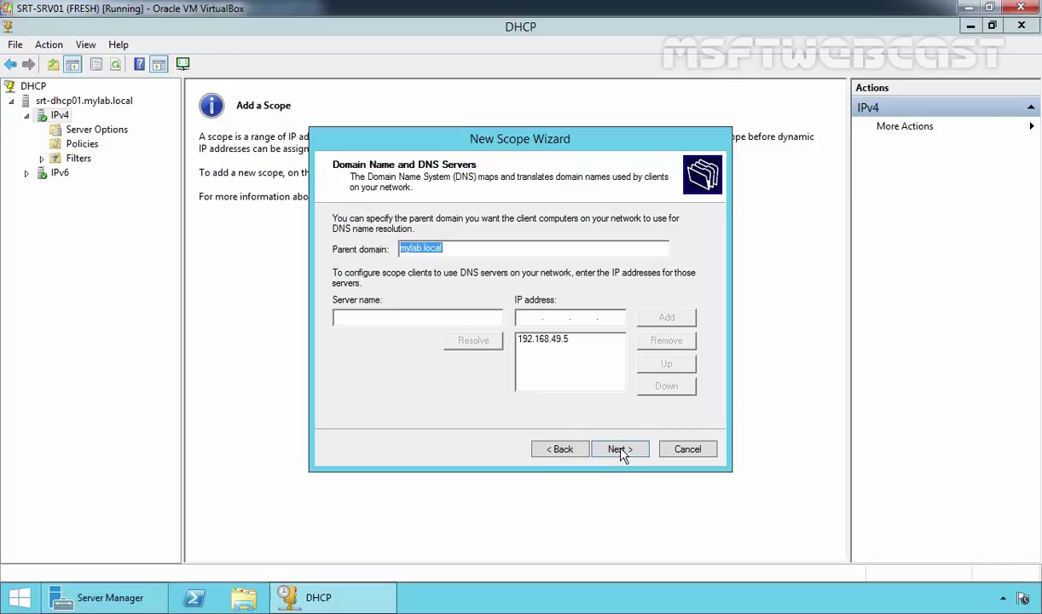
# Keep the DNS settings, leave the WINS servers empty, and finish the scope with immediate activation
pyautogui.click(620, 449)
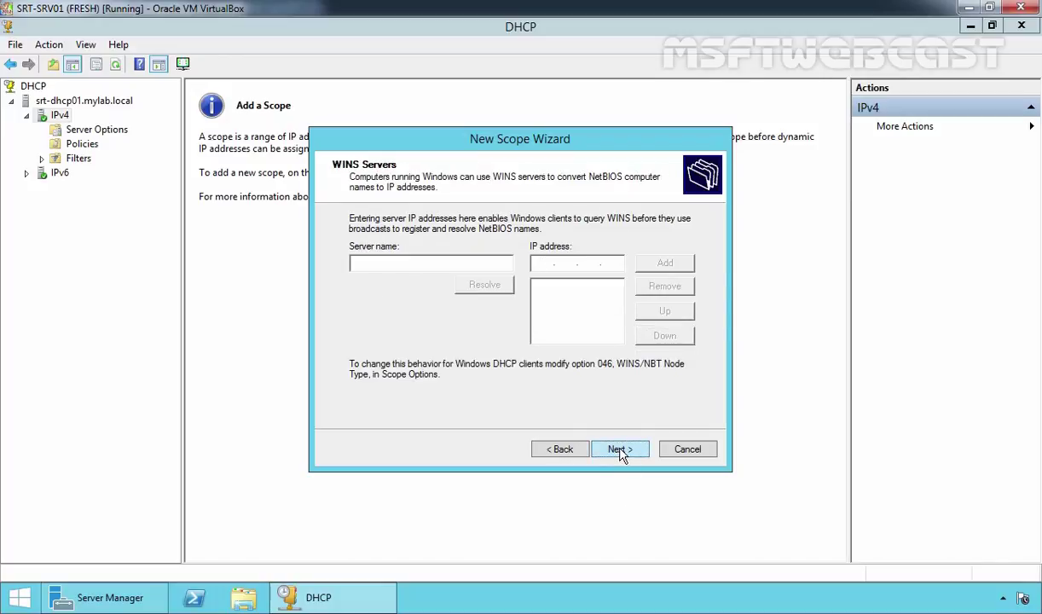
pyautogui.click(620, 450)
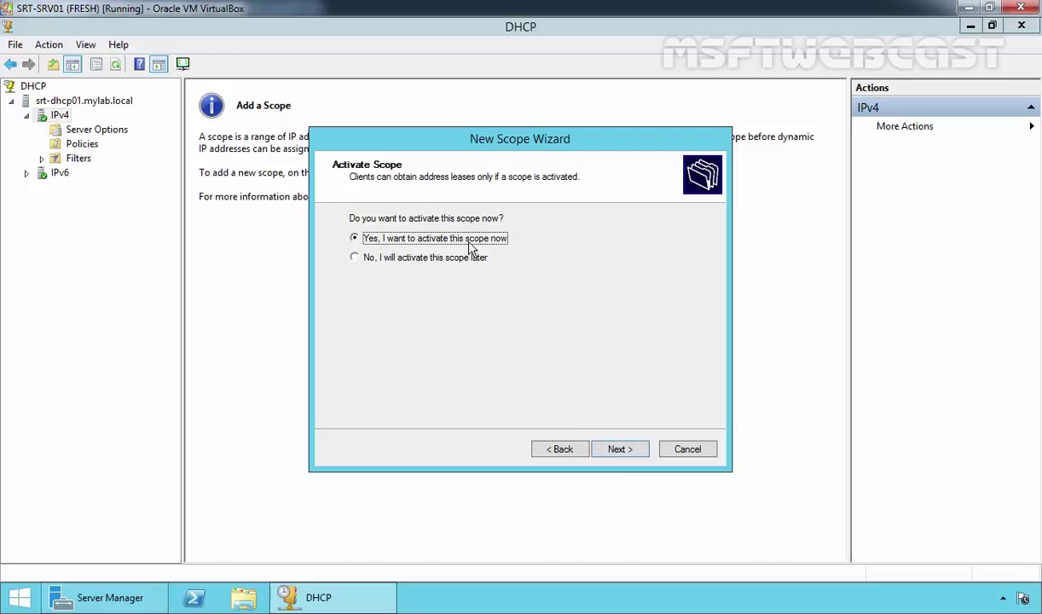
pyautogui.click(623, 455)
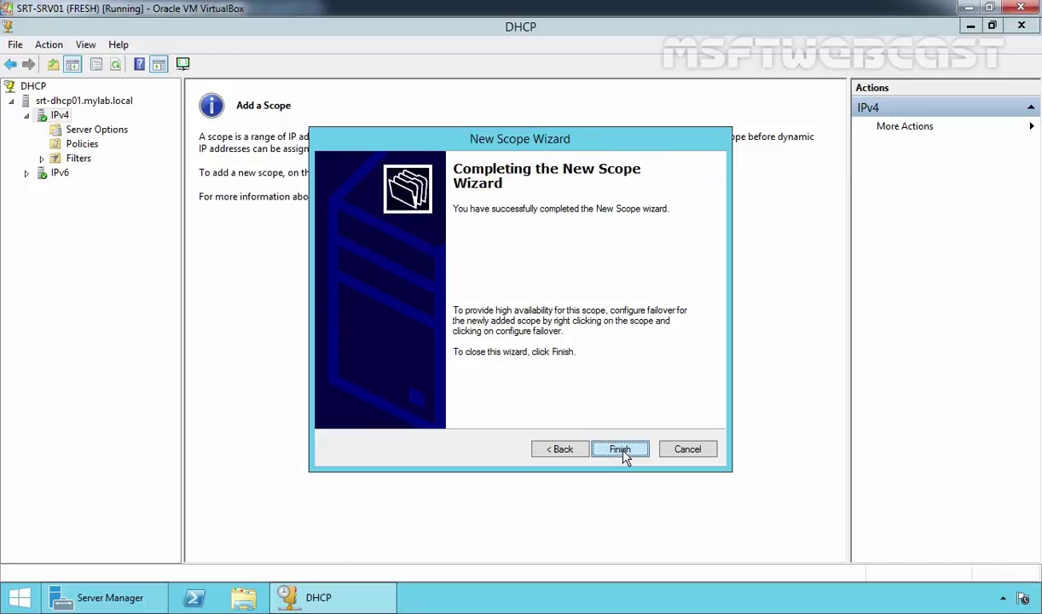
pyautogui.click(622, 452)
# Start configuring failover for the SCOPE-1 scope and choose the authorized DHCP server srt-dc01.mylab.local as the partner server
pyautogui.doubleClick(115, 130)
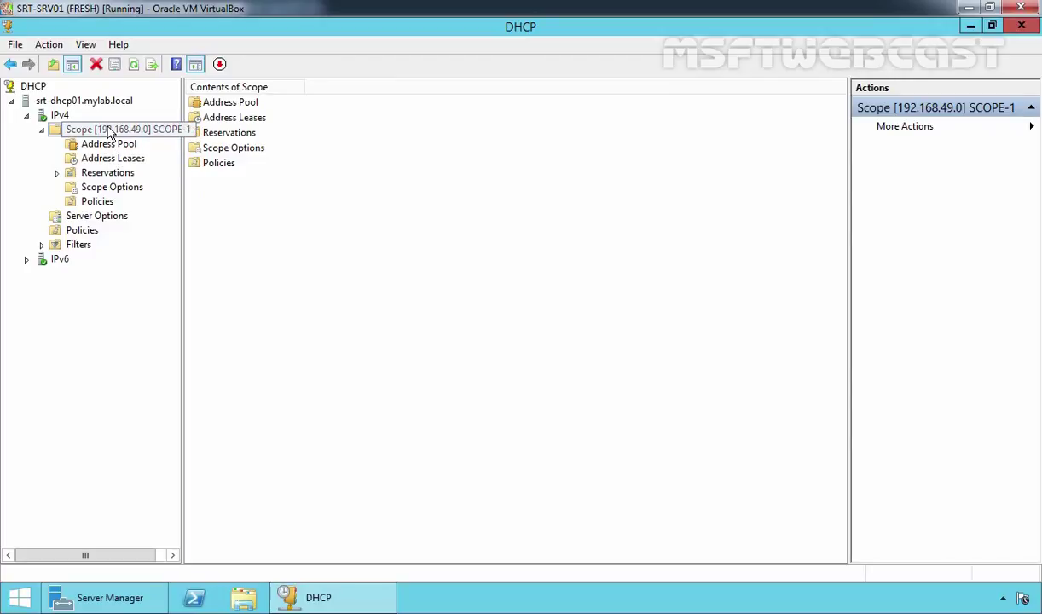
pyautogui.rightClick(109, 134)
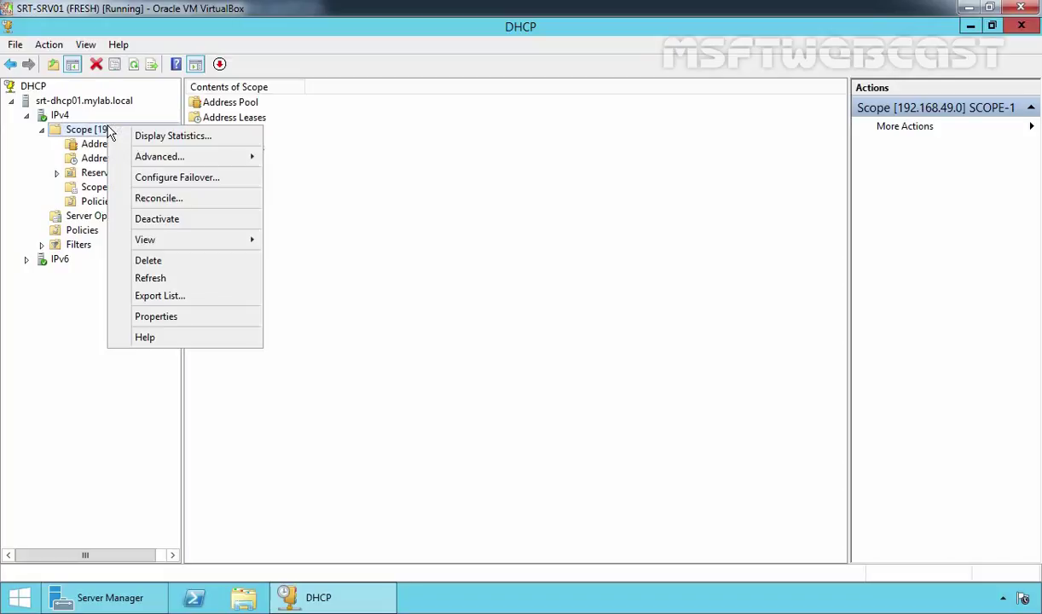
pyautogui.click(137, 179)
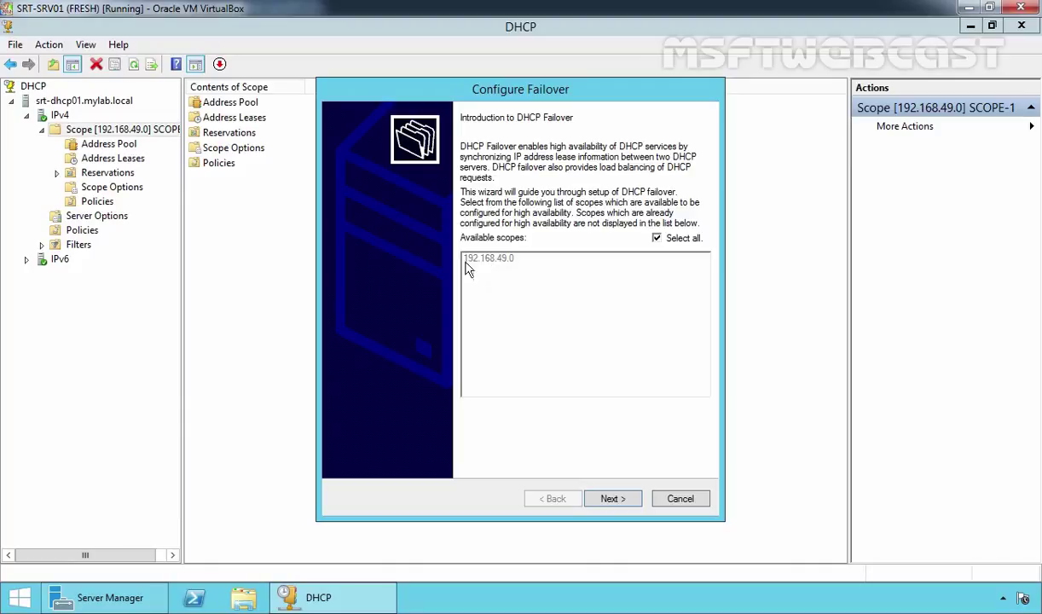
pyautogui.click(611, 500)
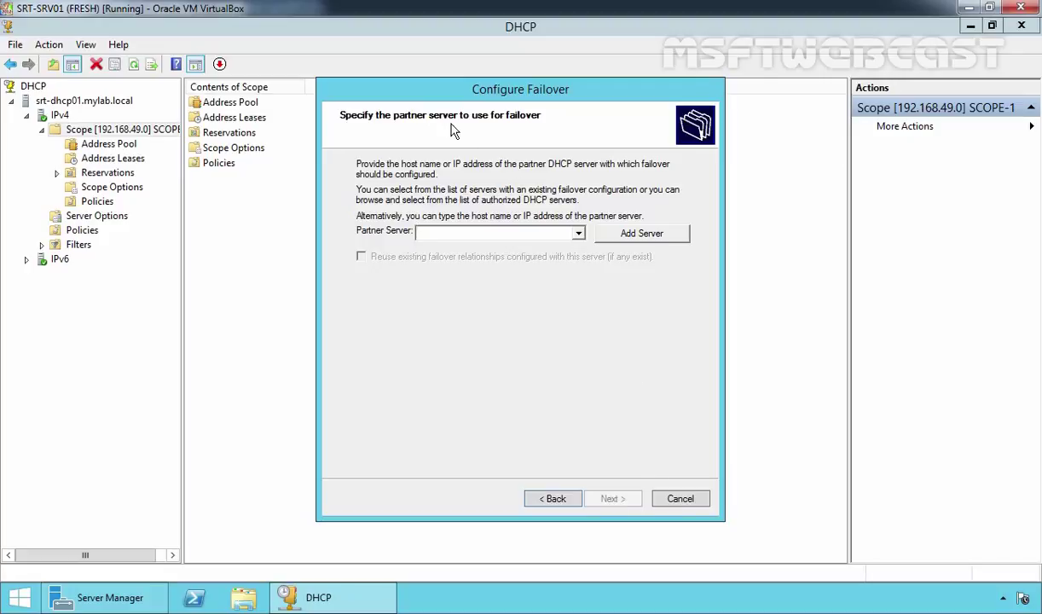
pyautogui.click(609, 232)
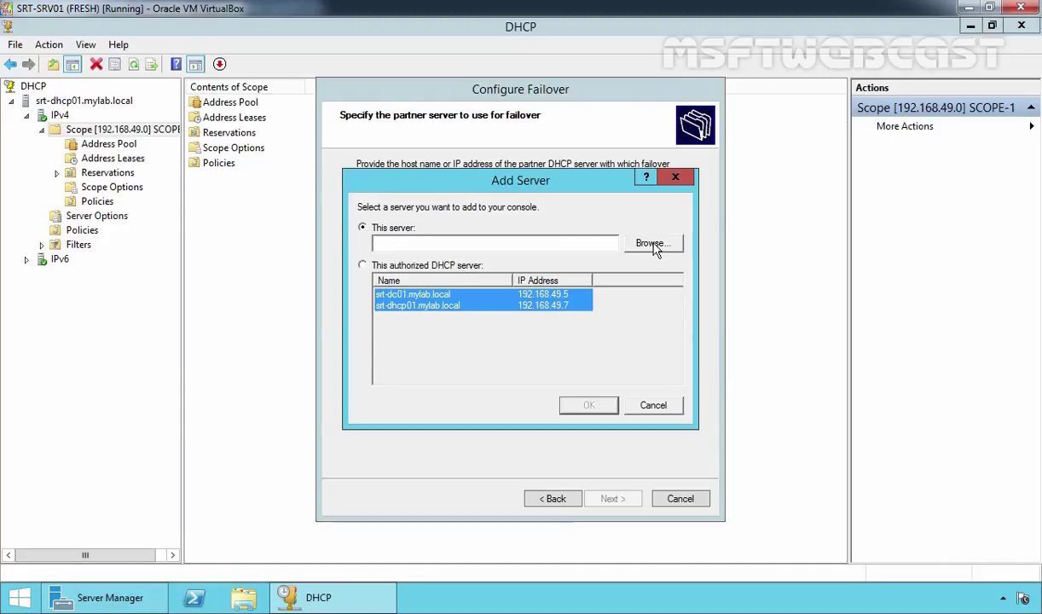
pyautogui.click(362, 266)
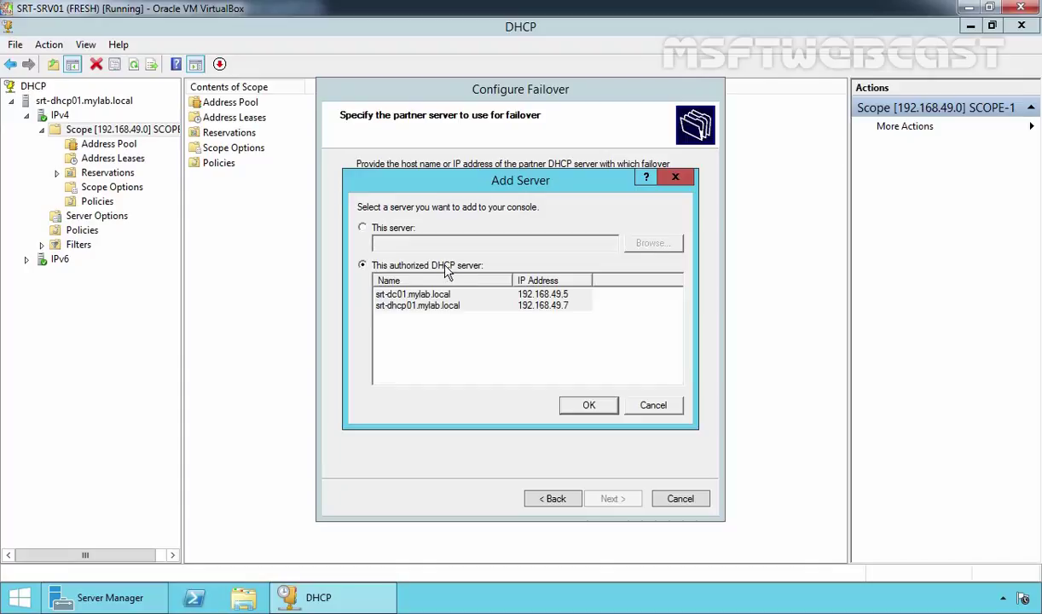
pyautogui.click(384, 294)
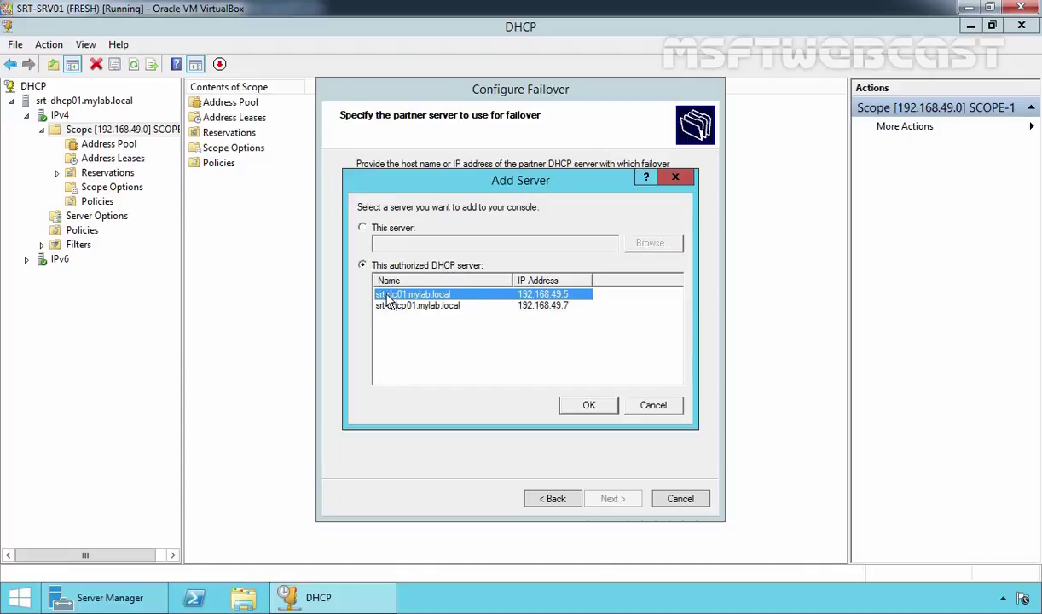
pyautogui.click(403, 306)
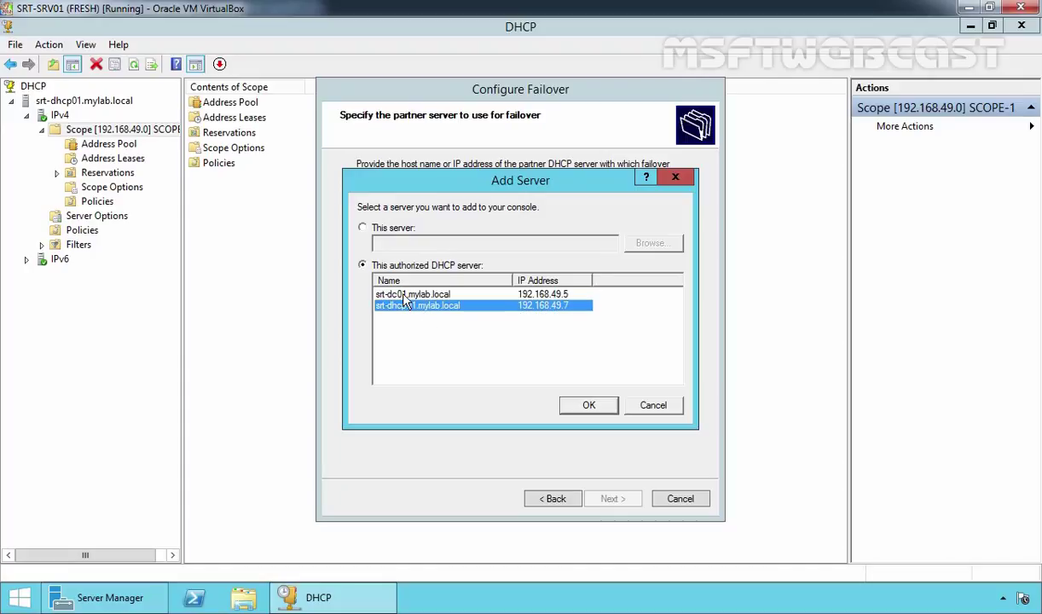
pyautogui.click(409, 295)
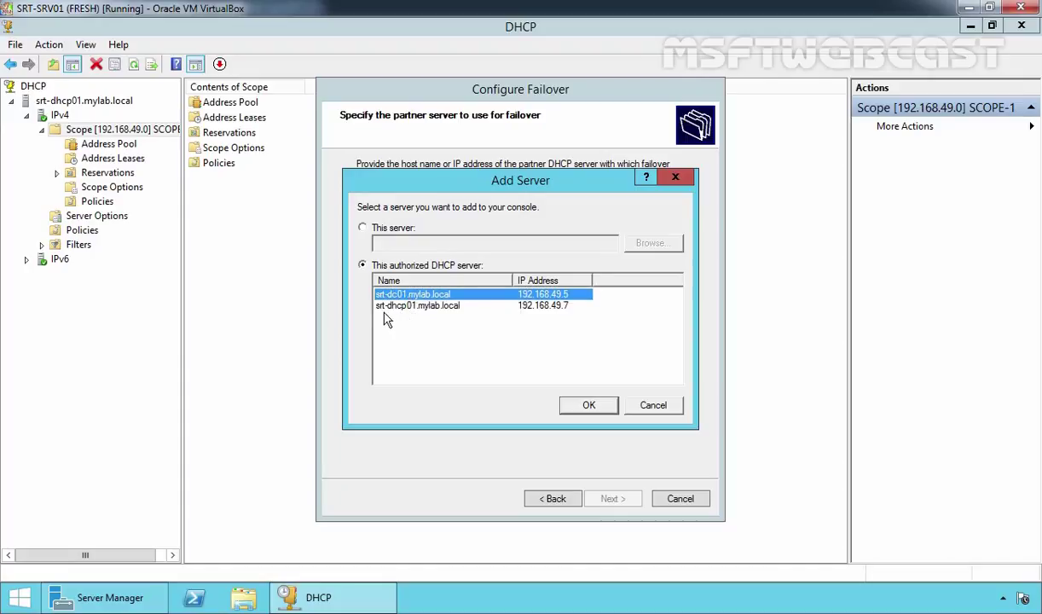
pyautogui.click(586, 404)
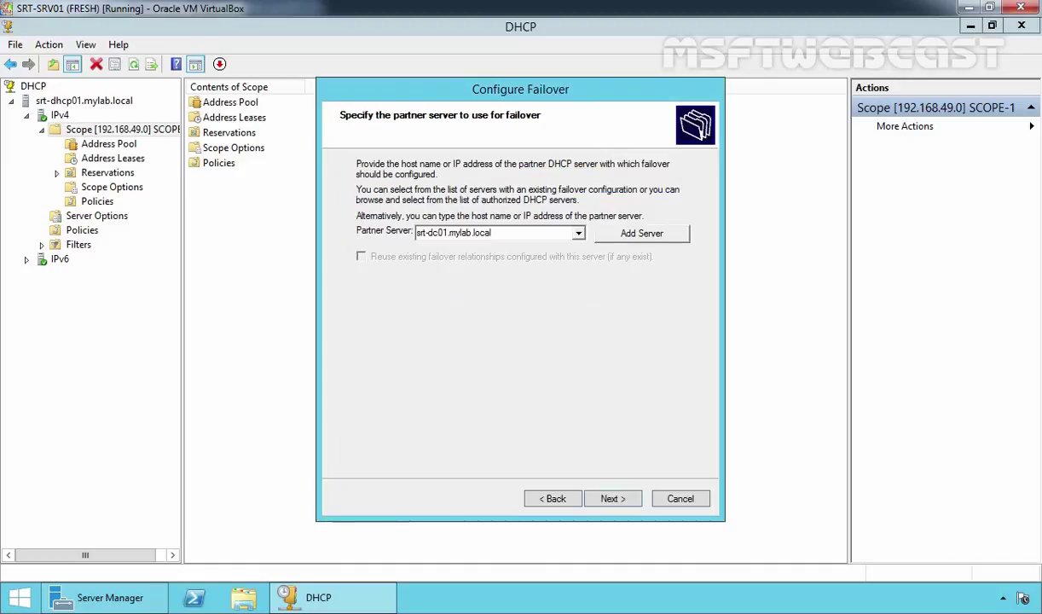
pyautogui.click(615, 500)
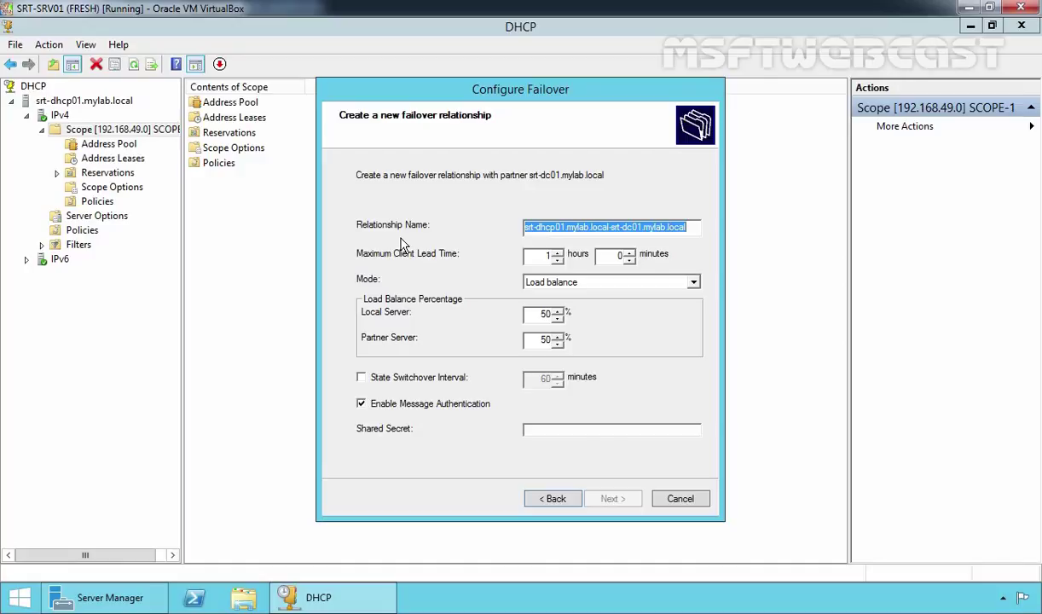
# Name the failover relationship DC01-DHCP01 and set it to Hot standby mode with the partner server in the Standby role
pyautogui.write('DC')
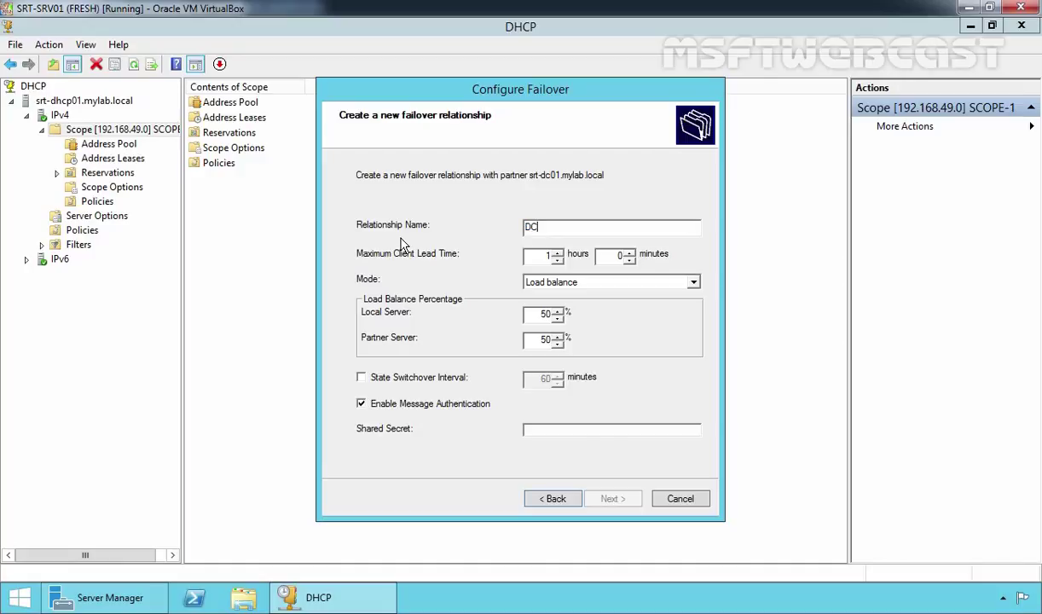
pyautogui.write('01-DHCP01')
pyautogui.click(695, 284)
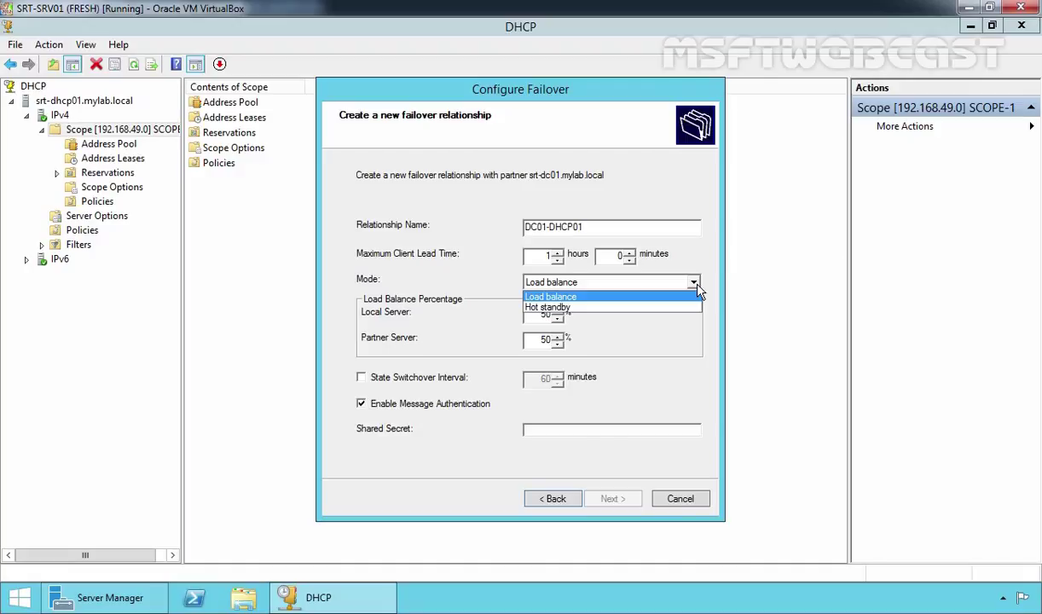
pyautogui.click(643, 307)
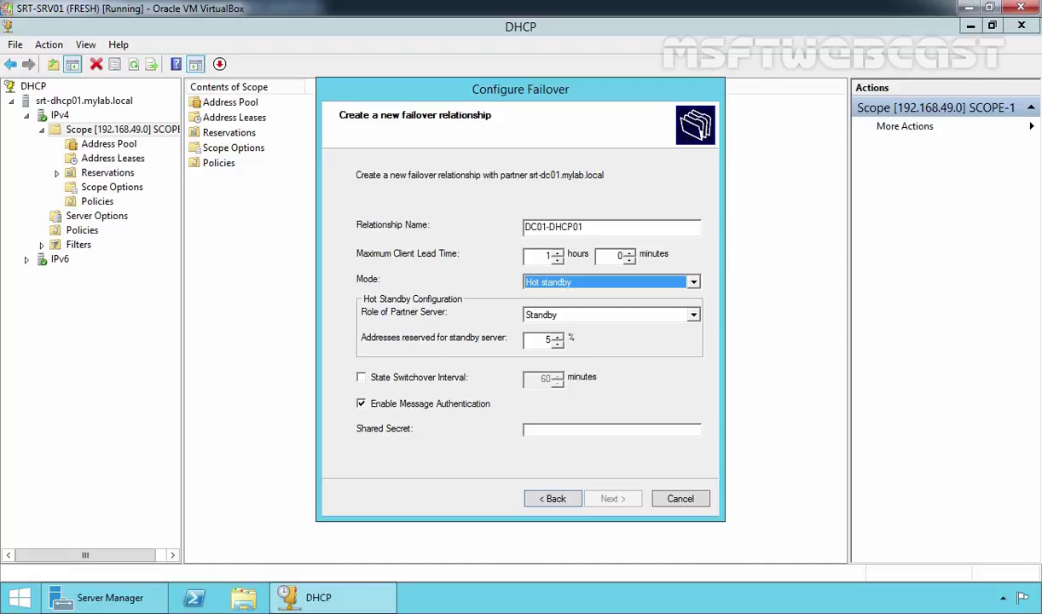
pyautogui.click(613, 324)
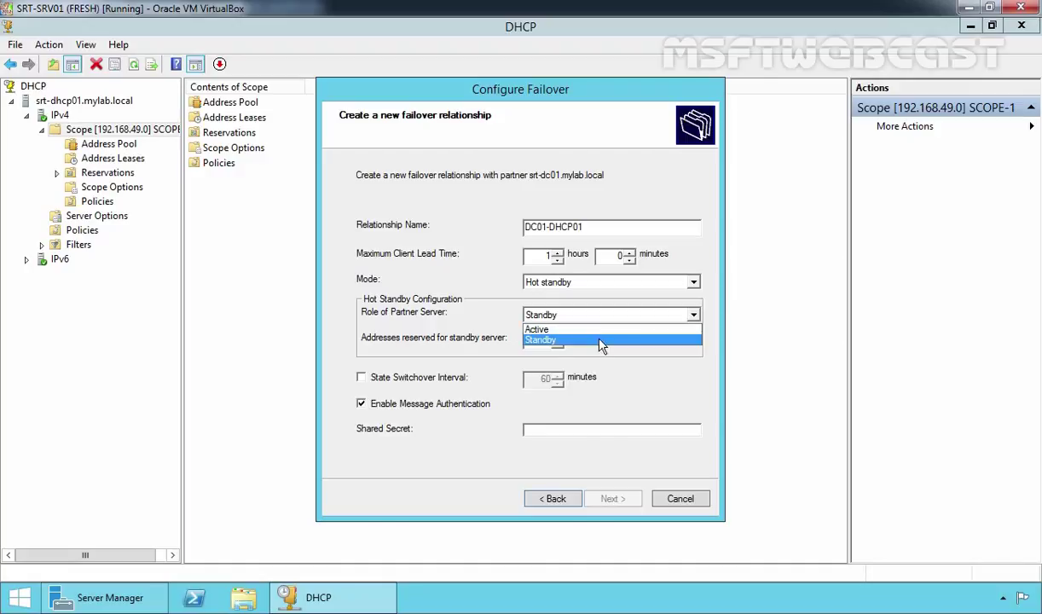
pyautogui.click(600, 340)
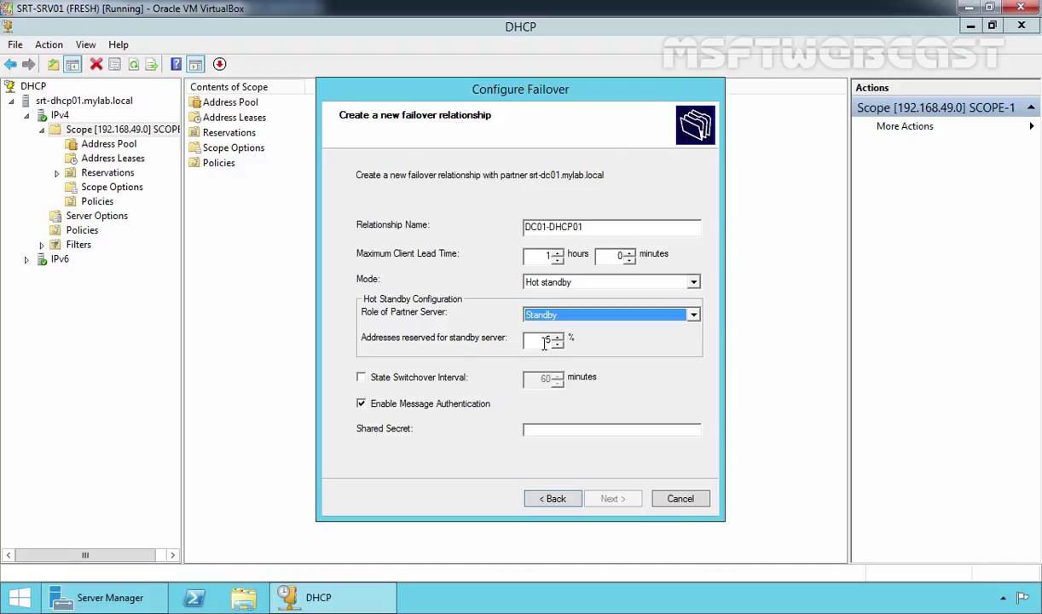
# Disable message authentication, leave the state switchover interval off, and complete the failover configuration
pyautogui.click(361, 379)
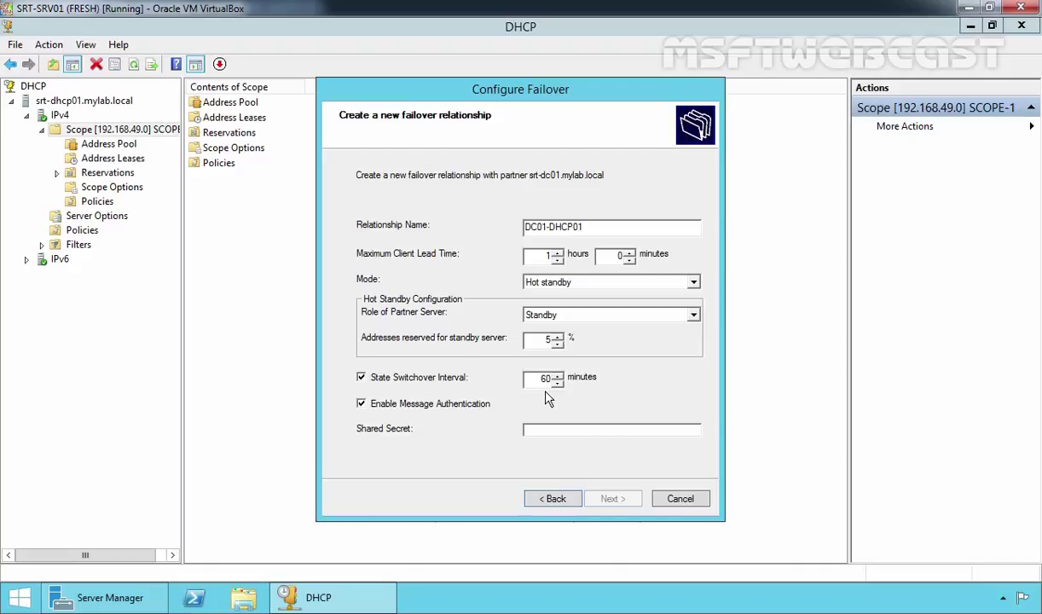
pyautogui.click(407, 403)
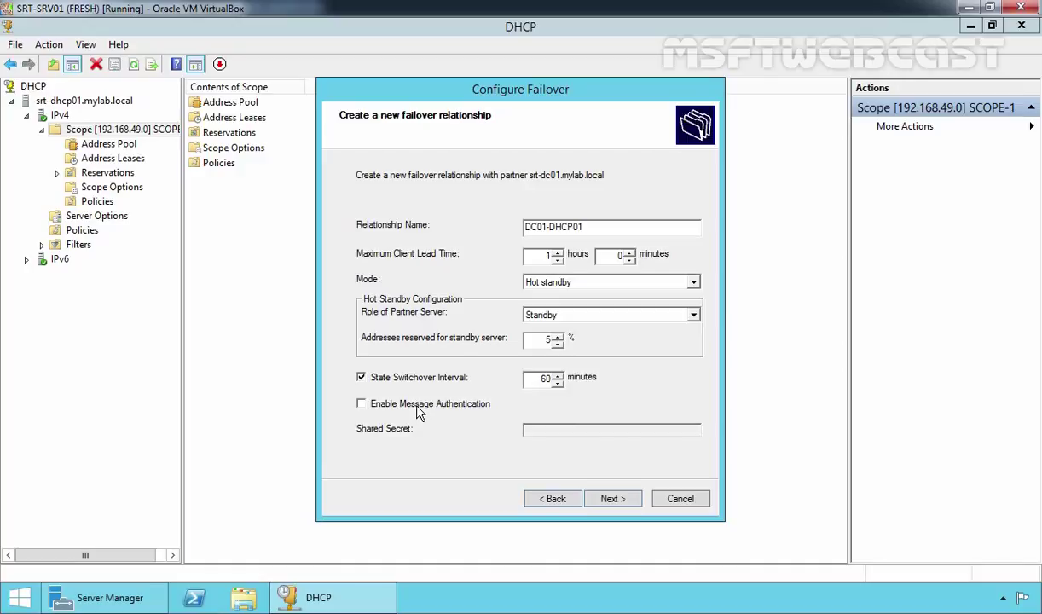
pyautogui.click(362, 377)
pyautogui.click(610, 499)
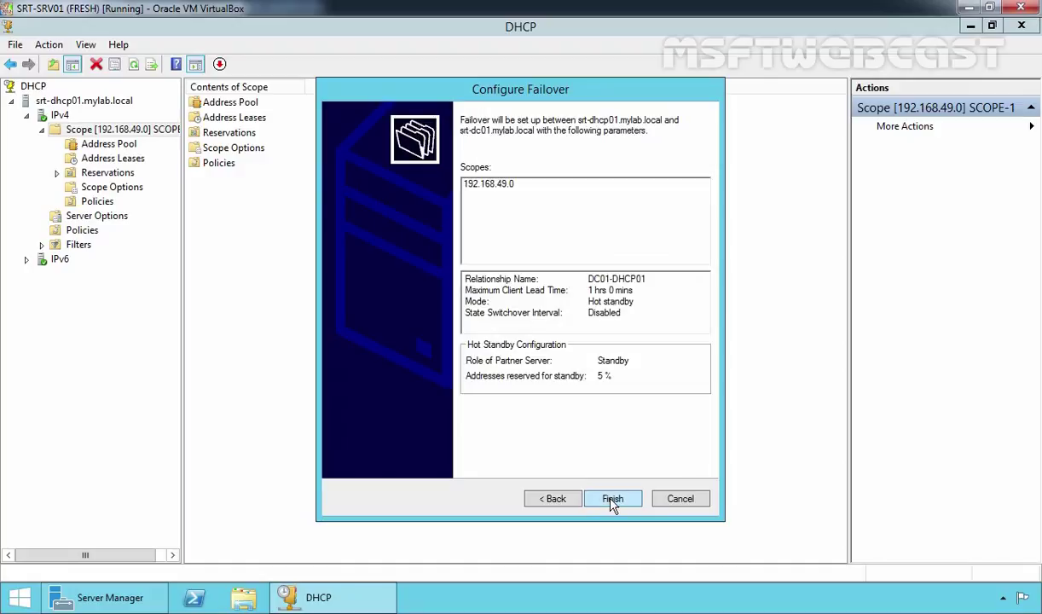
pyautogui.click(611, 499)
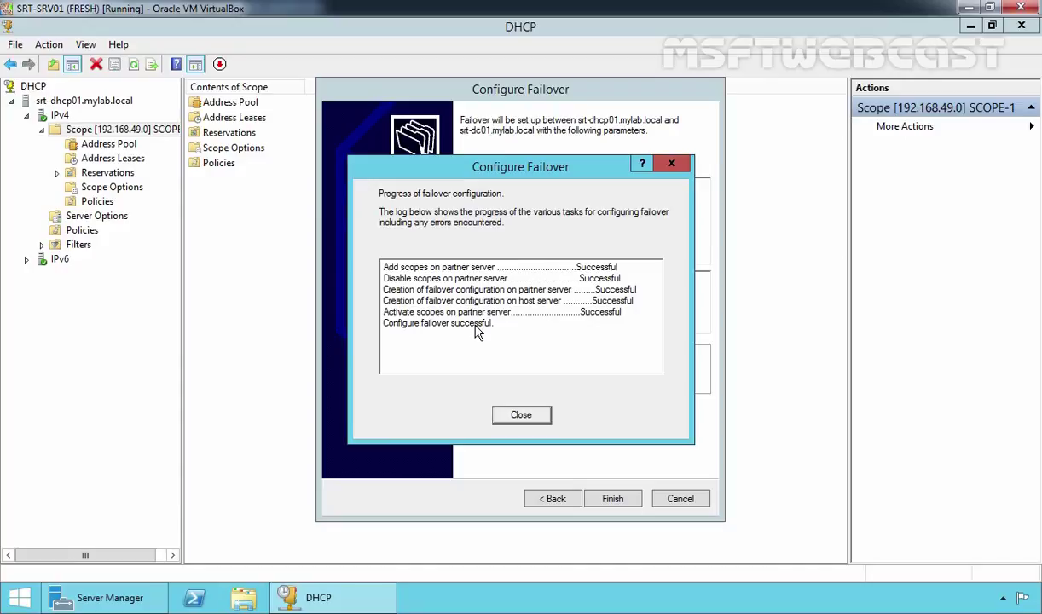
pyautogui.click(523, 418)
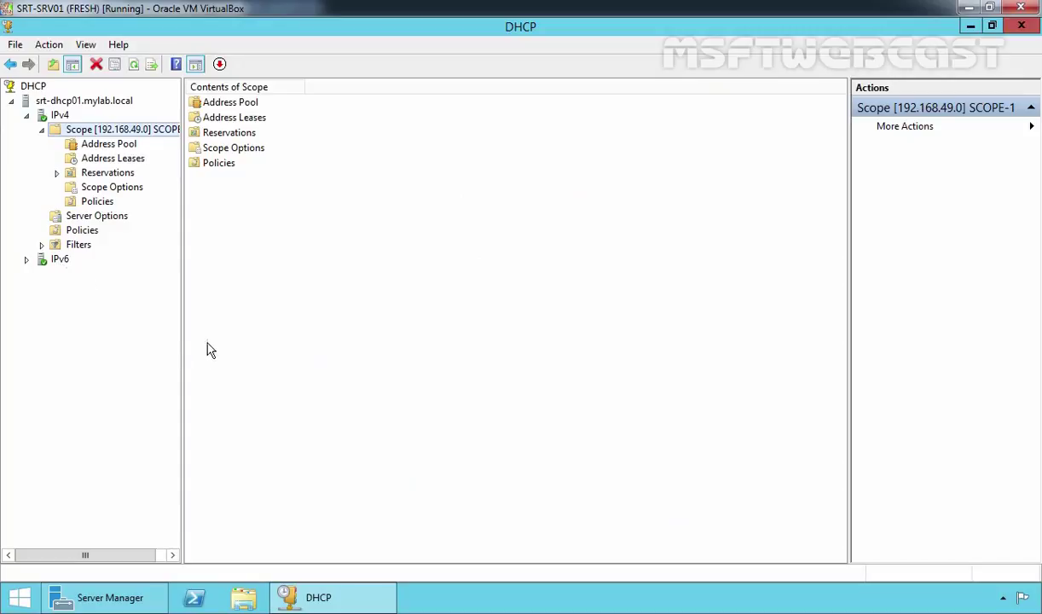
# Switch to the SRT-DC01 virtual machine and unlock it with the account password
pyautogui.hotkey('alt', 'Tab')
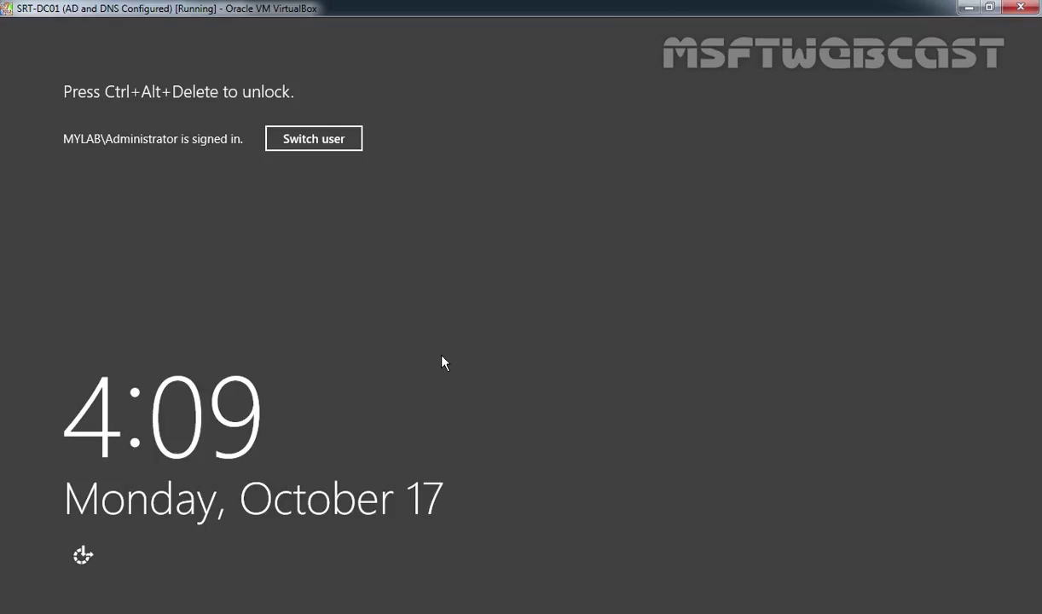
pyautogui.hotkey('ctrl', 'alt', 'Delete')
pyautogui.write('********')
pyautogui.press('Return')
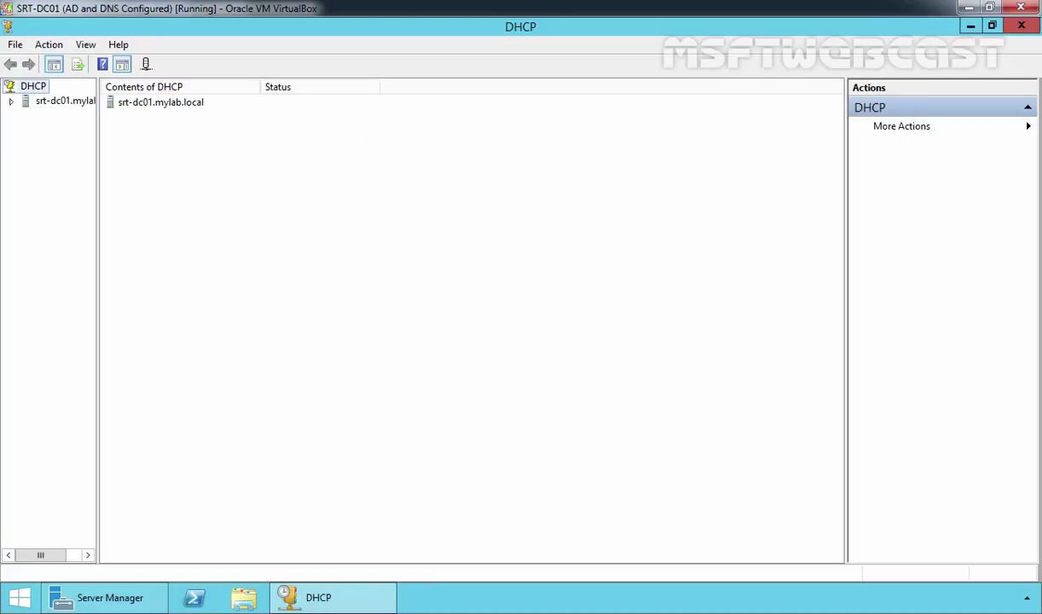
# Expand srt-dc01.mylab.local down to SCOPE-1 under IPv4 and examine the scope's address pool
pyautogui.click(65, 101)
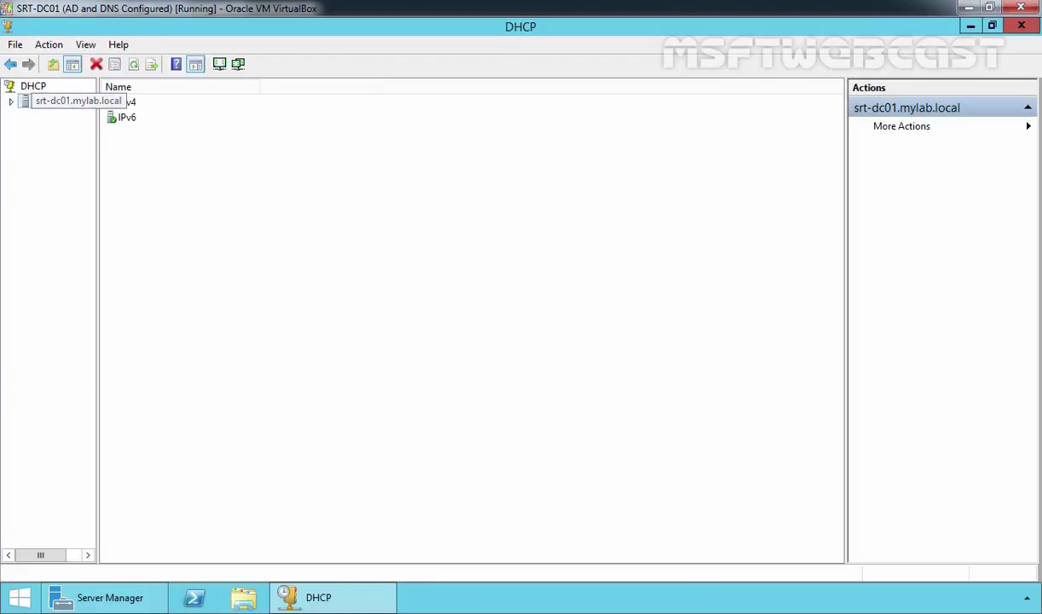
pyautogui.moveTo(98, 155); pyautogui.dragTo(219, 165)
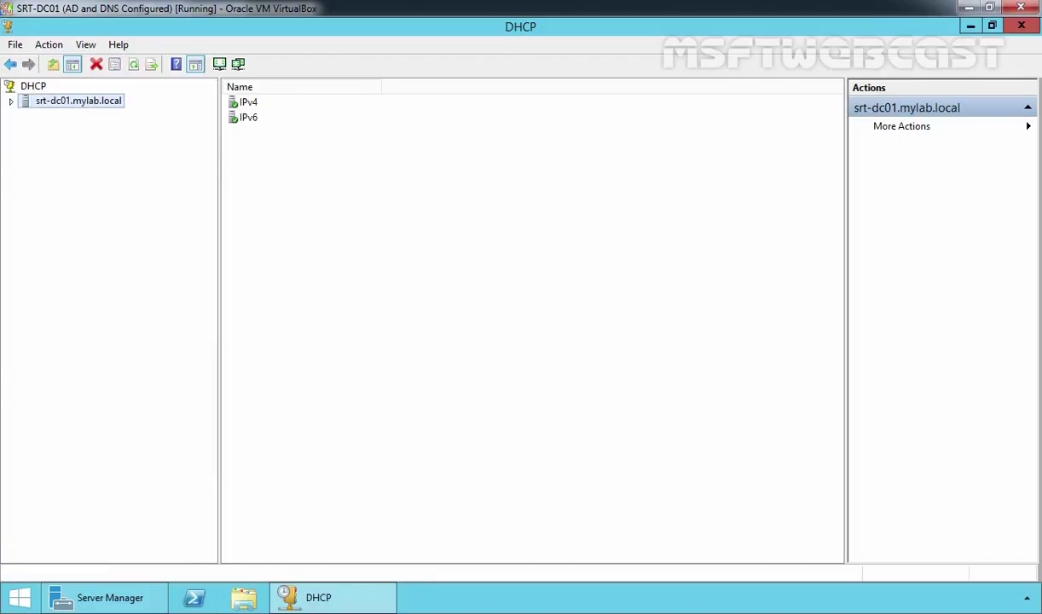
pyautogui.doubleClick(58, 102)
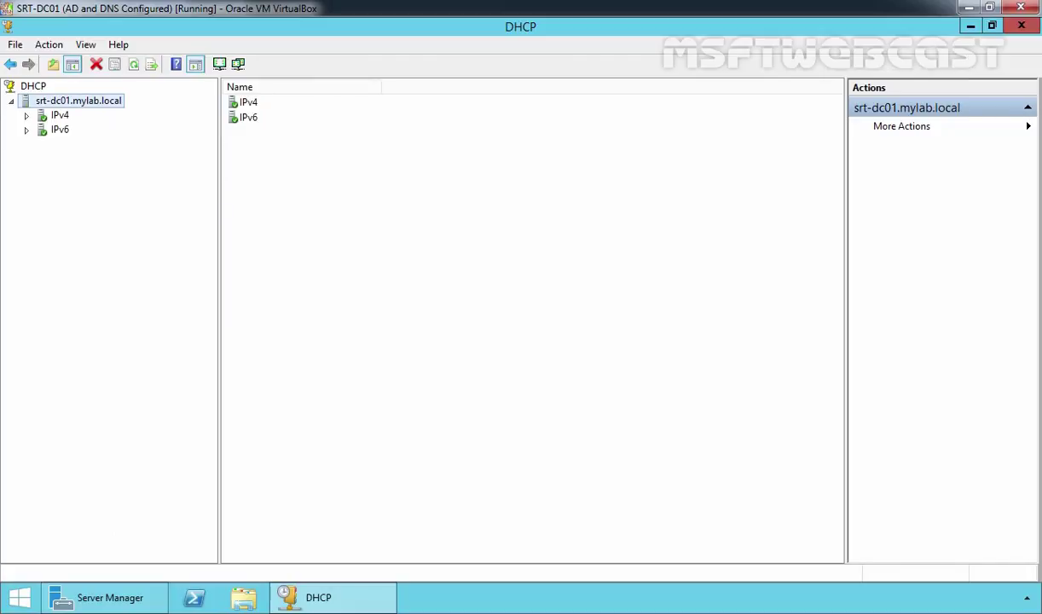
pyautogui.doubleClick(61, 116)
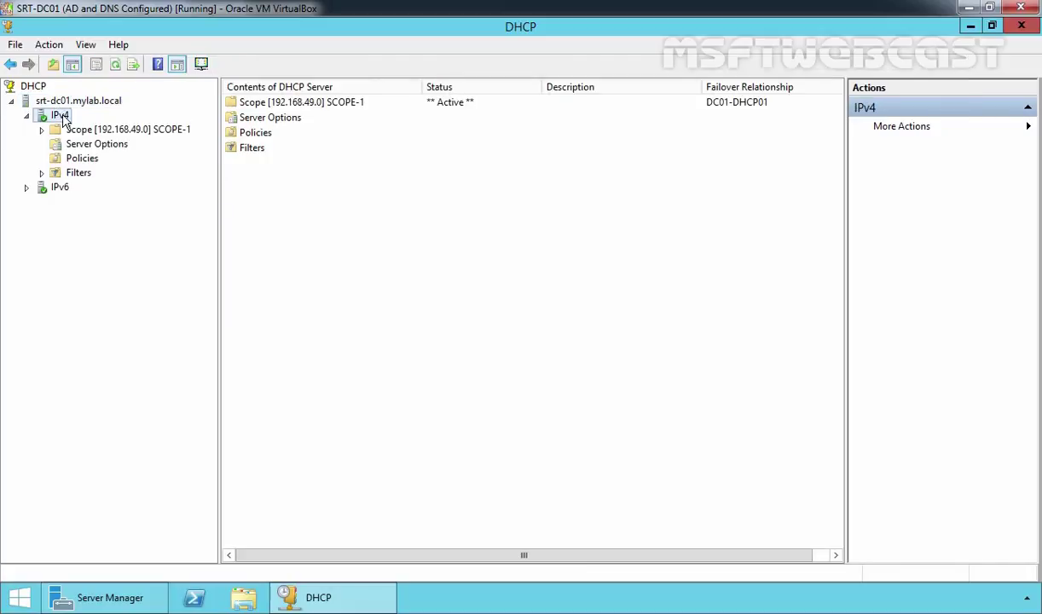
pyautogui.doubleClick(109, 130)
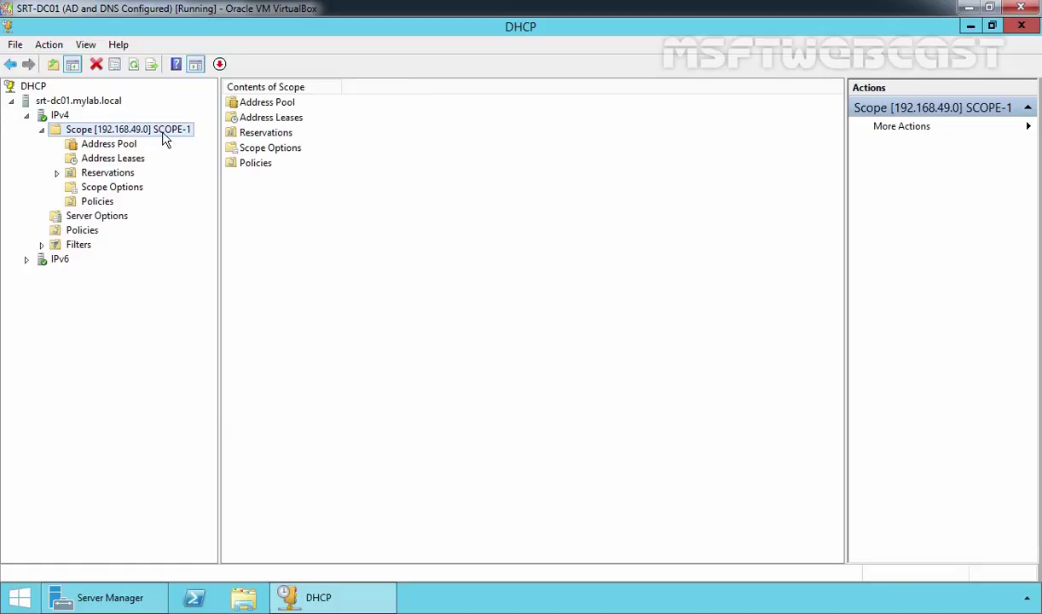
pyautogui.click(107, 144)
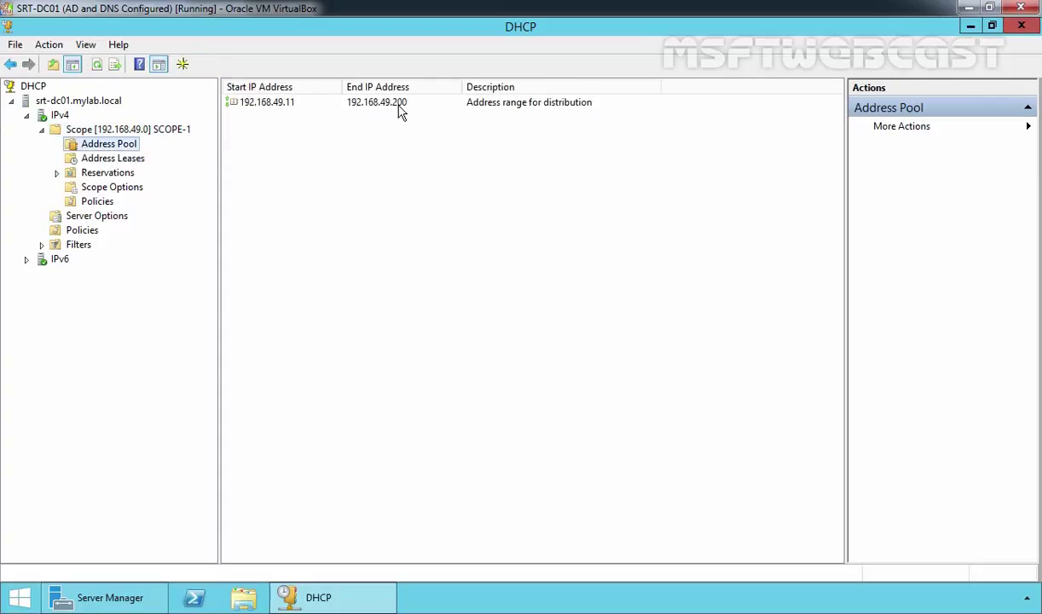
# Open the properties of the SCOPE-1 scope on srt-dc01.mylab.local
pyautogui.click(98, 130)
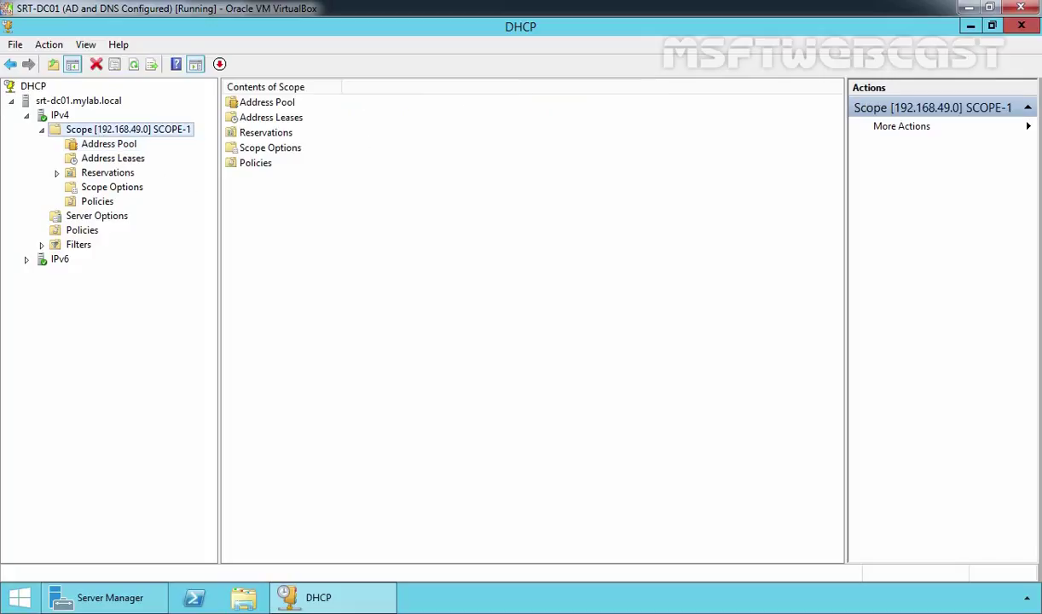
pyautogui.rightClick(99, 130)
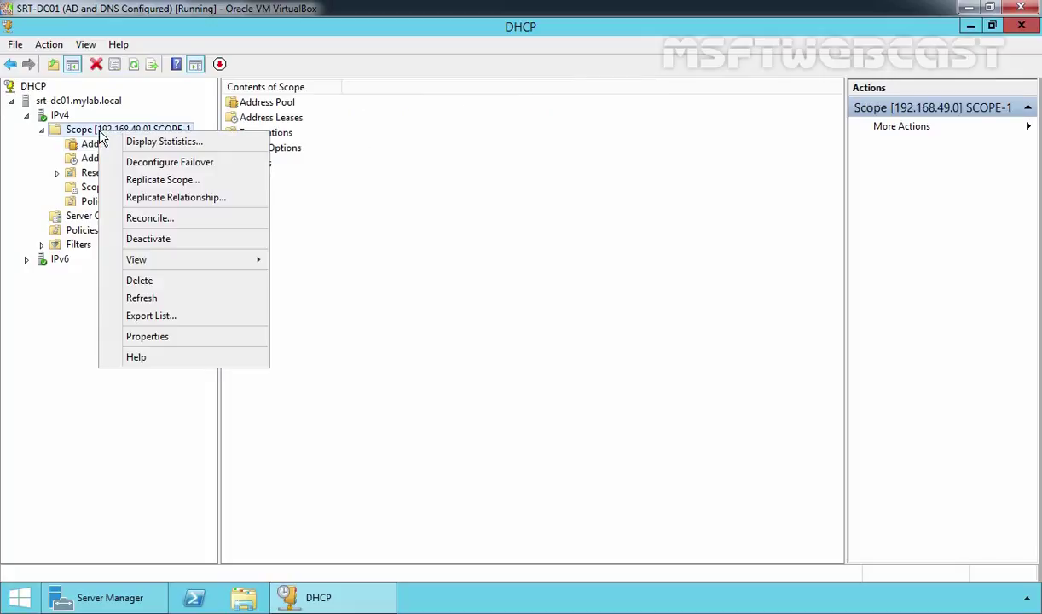
pyautogui.click(150, 336)
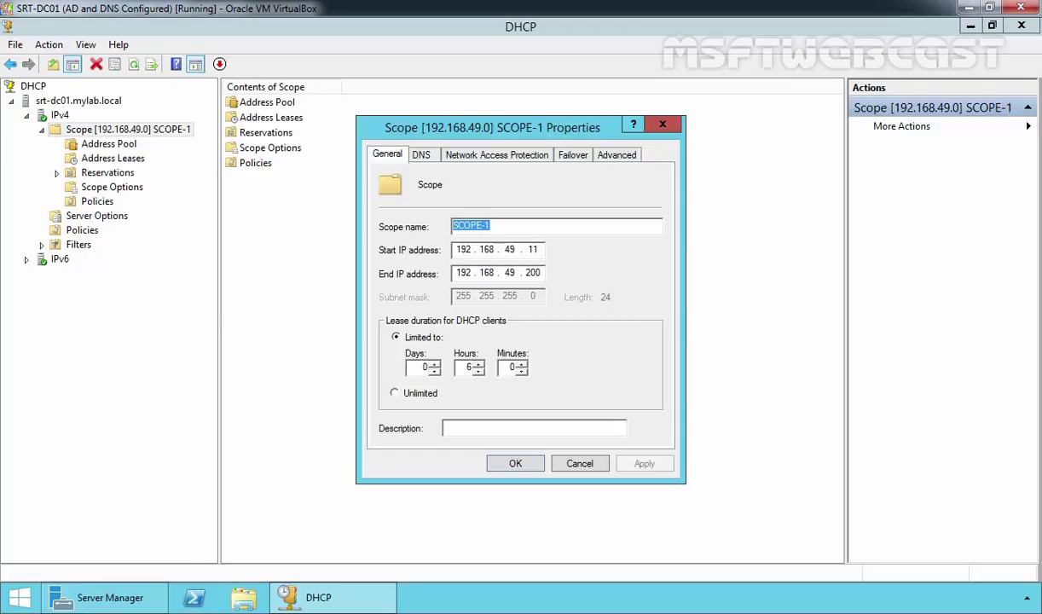
# Examine the failover details of SCOPE-1 on srt-dc01.mylab.local and close the scope's properties
pyautogui.click(552, 151)
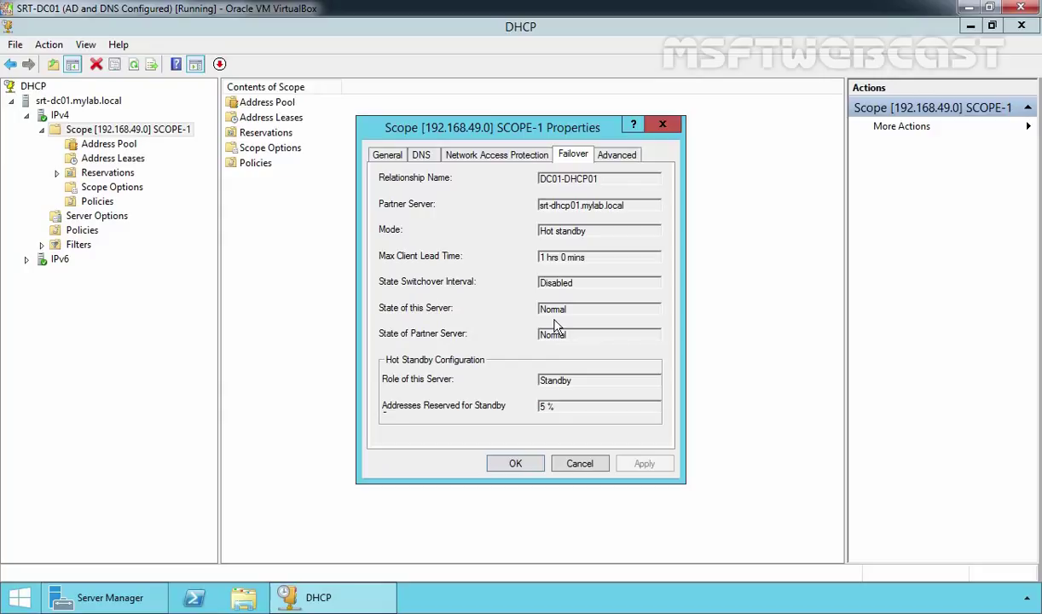
pyautogui.click(512, 465)
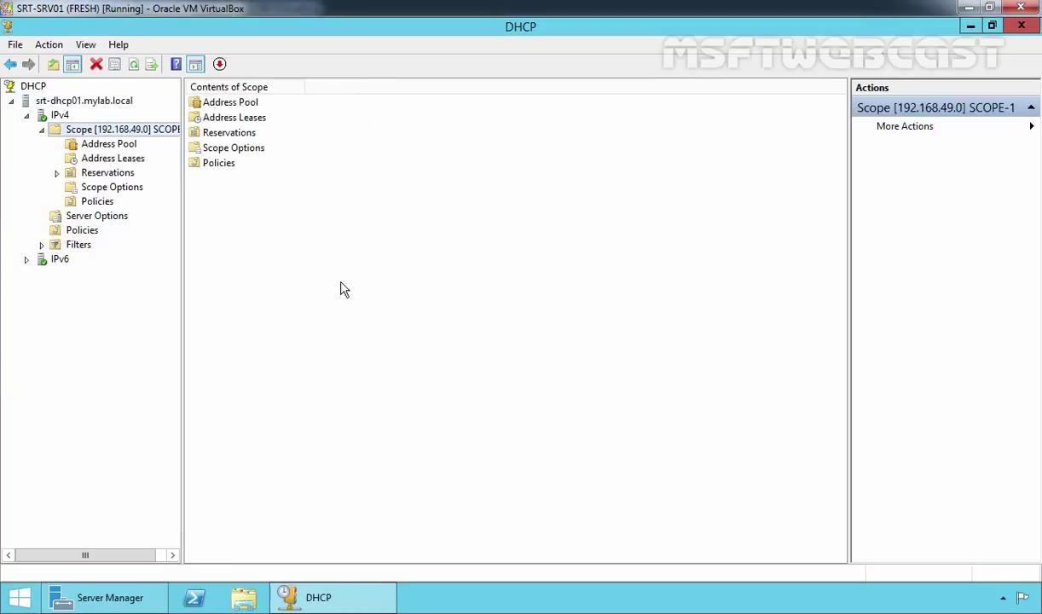
# On the srt-dhcp01.mylab.local virtual machine, open the DC01-DHCP01 failover relationship for editing from the server's IPv4 properties
pyautogui.click(56, 119)
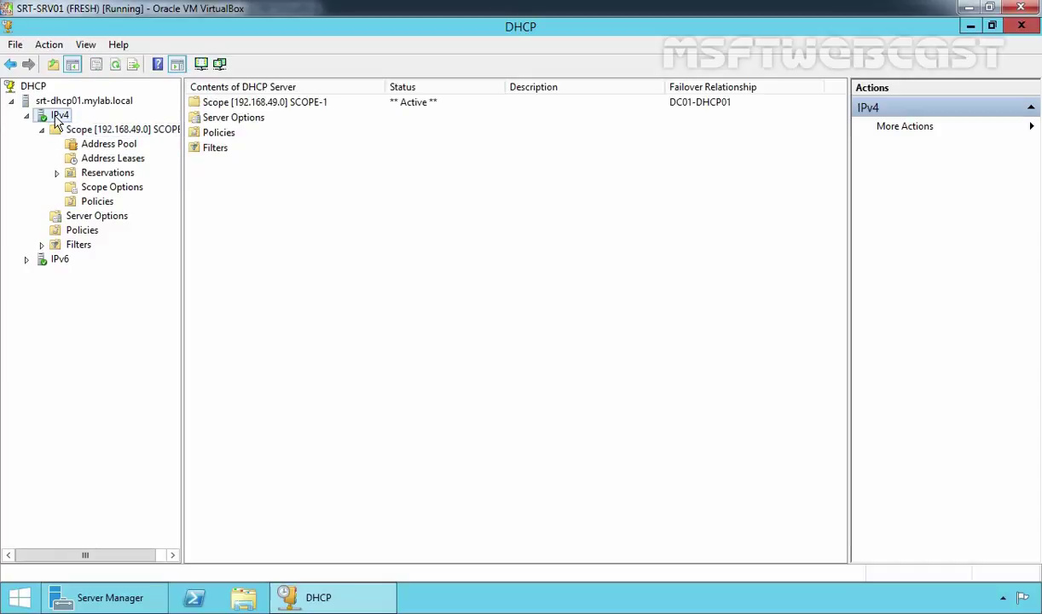
pyautogui.rightClick(56, 119)
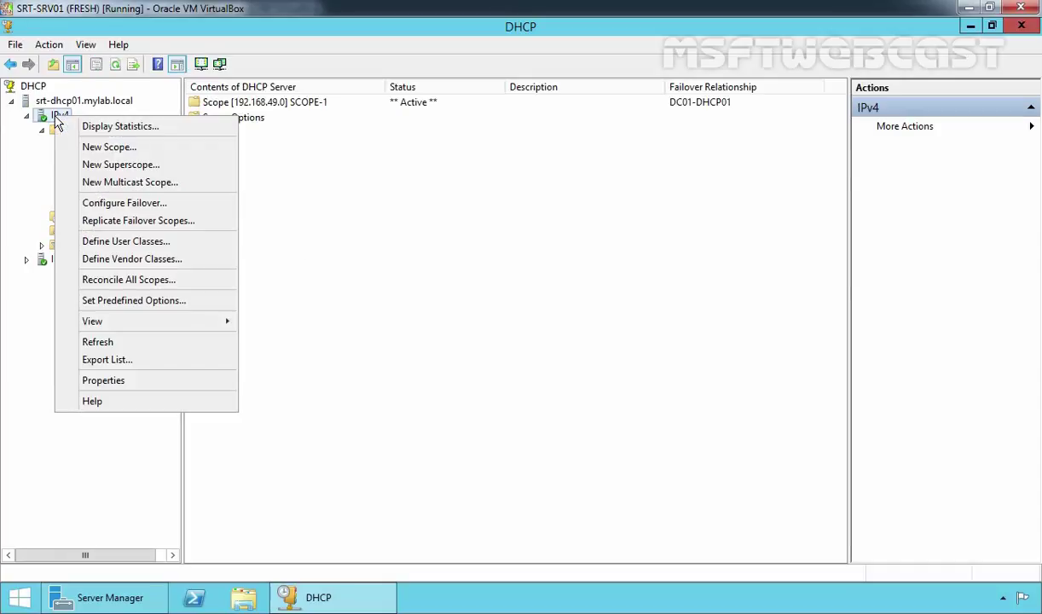
pyautogui.click(111, 367)
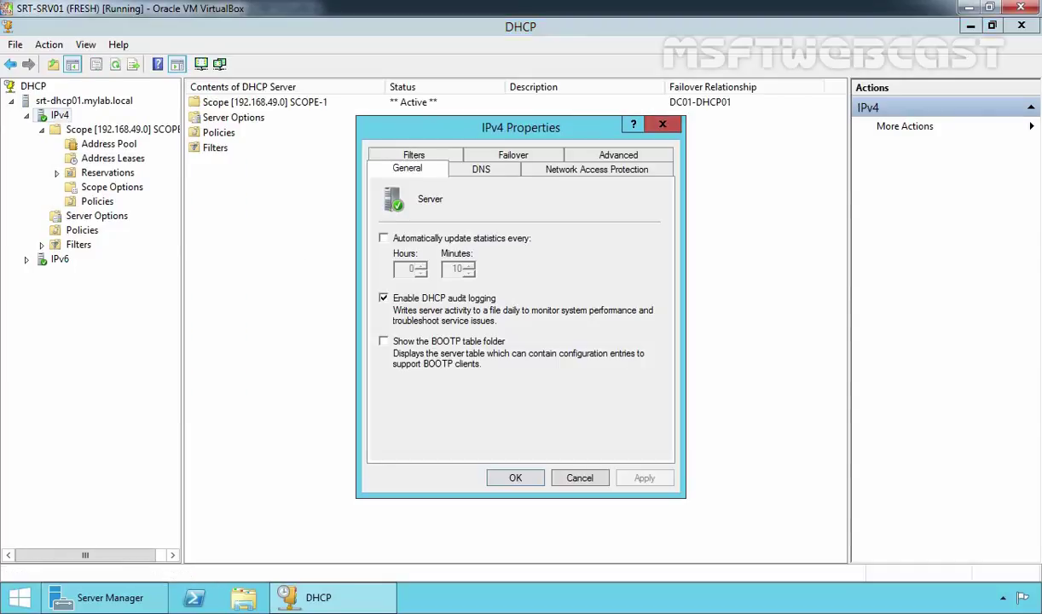
pyautogui.click(514, 156)
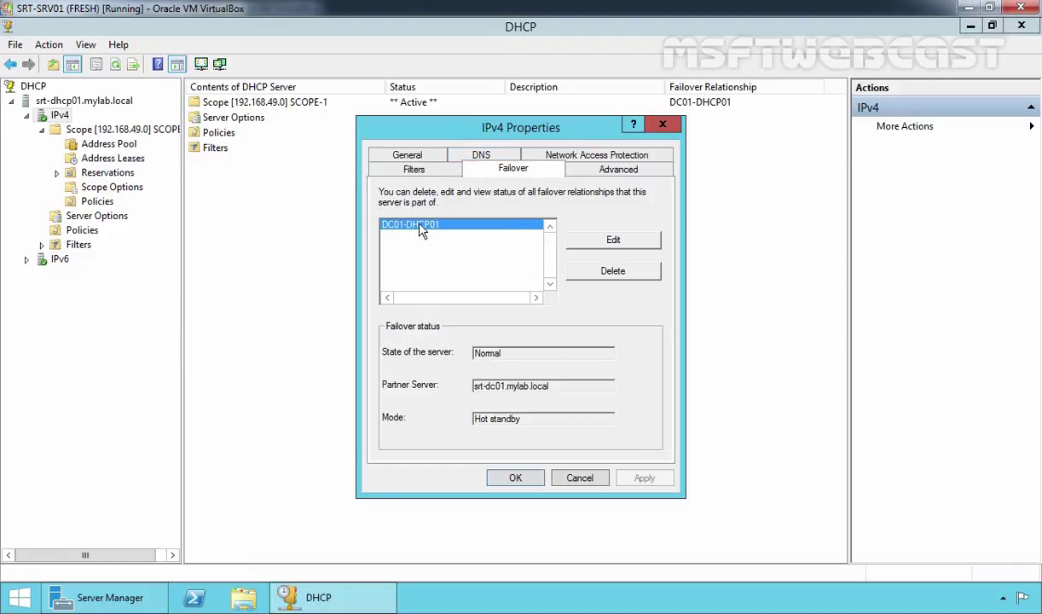
pyautogui.click(615, 242)
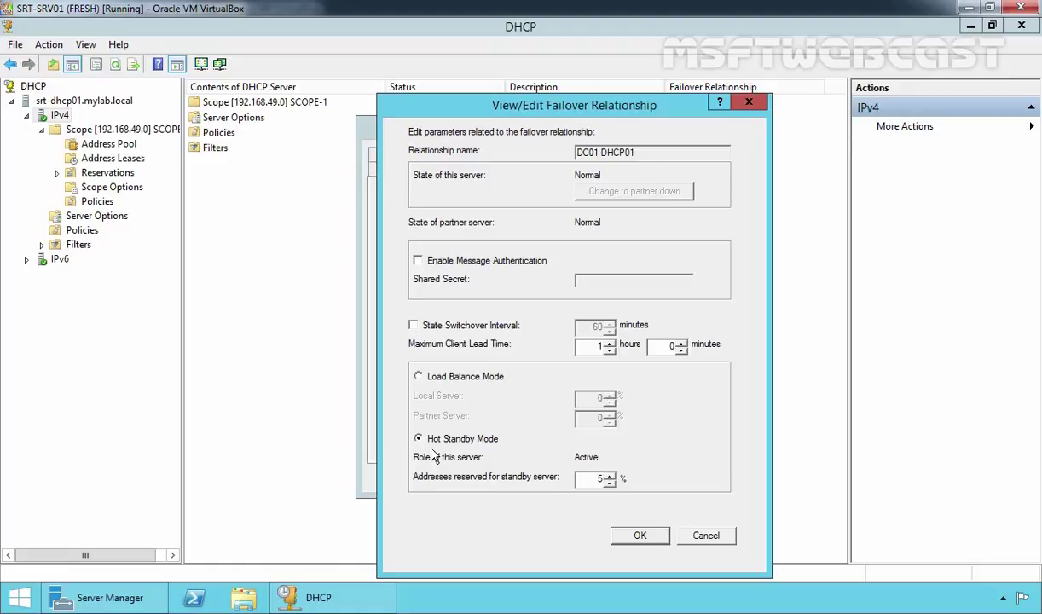
# Keep DC01-DHCP01 in hot standby mode, enable a state switchover interval of 30 minutes, and save the relationship and IPv4 properties
pyautogui.click(418, 377)
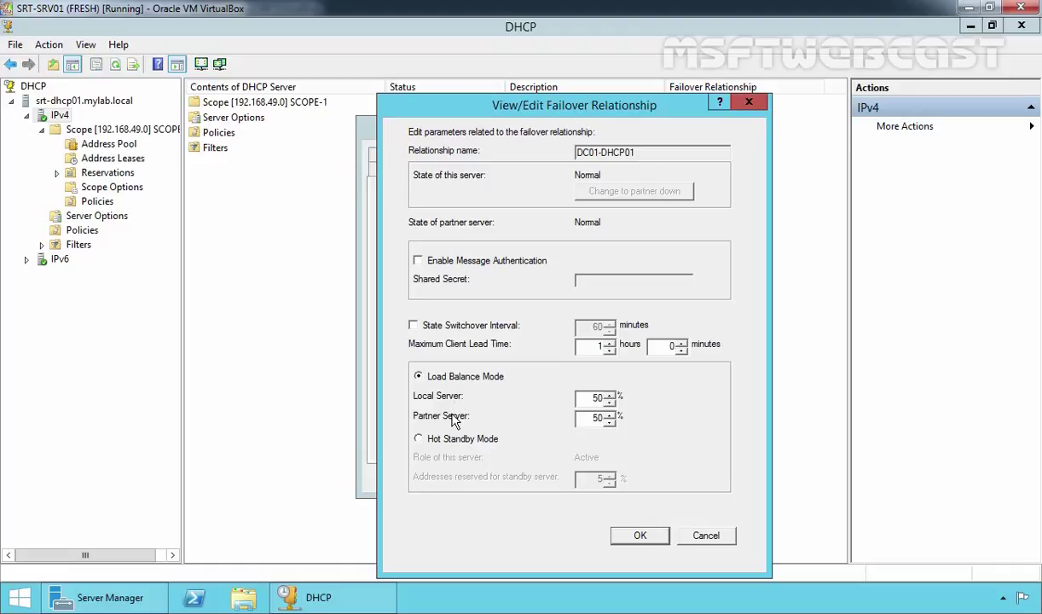
pyautogui.click(431, 438)
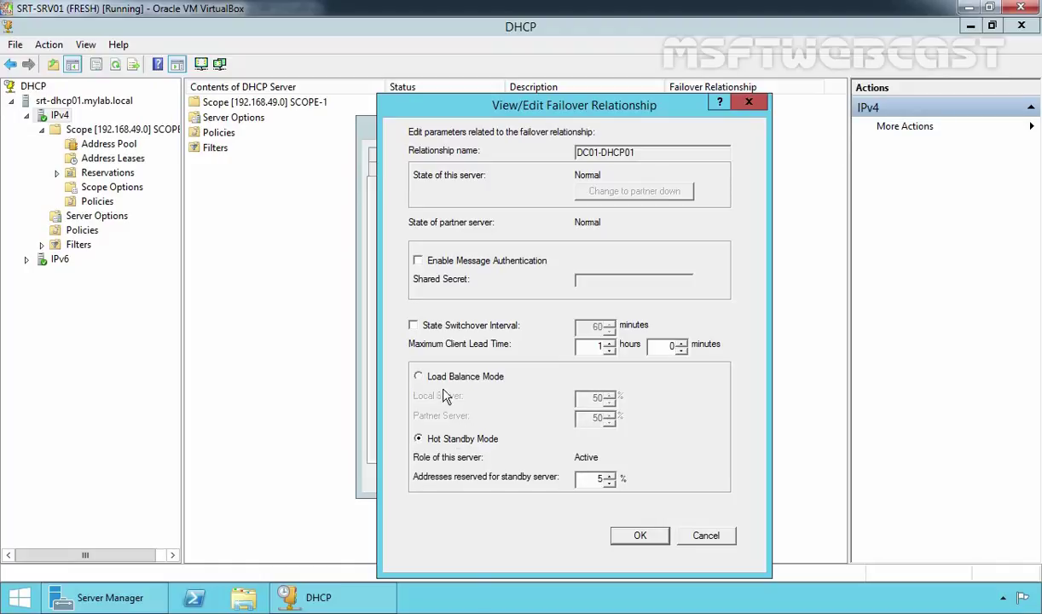
pyautogui.click(426, 327)
pyautogui.doubleClick(597, 326)
pyautogui.write('30')
pyautogui.click(639, 535)
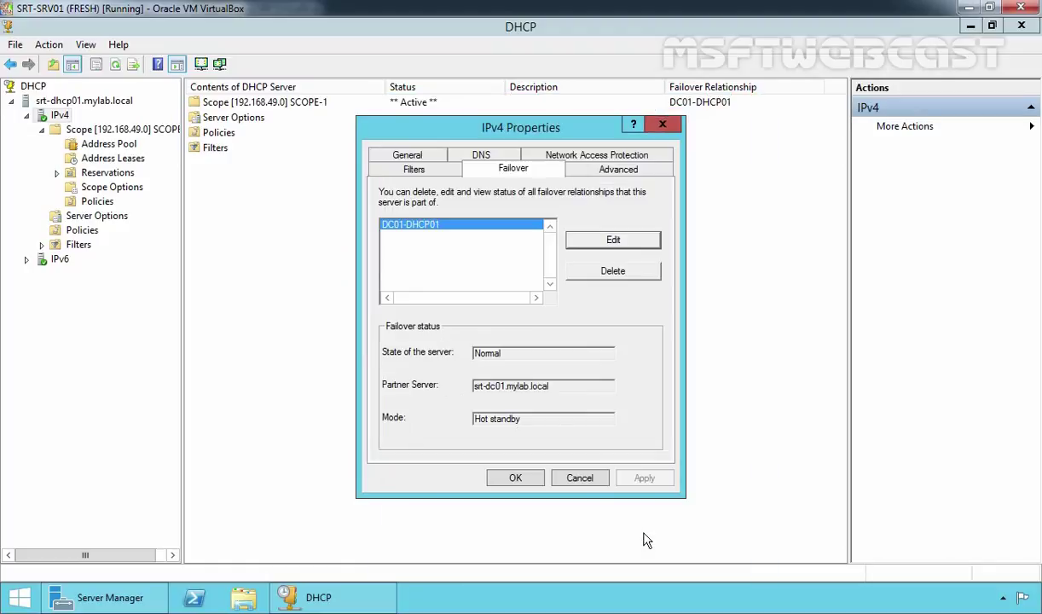
pyautogui.click(515, 478)
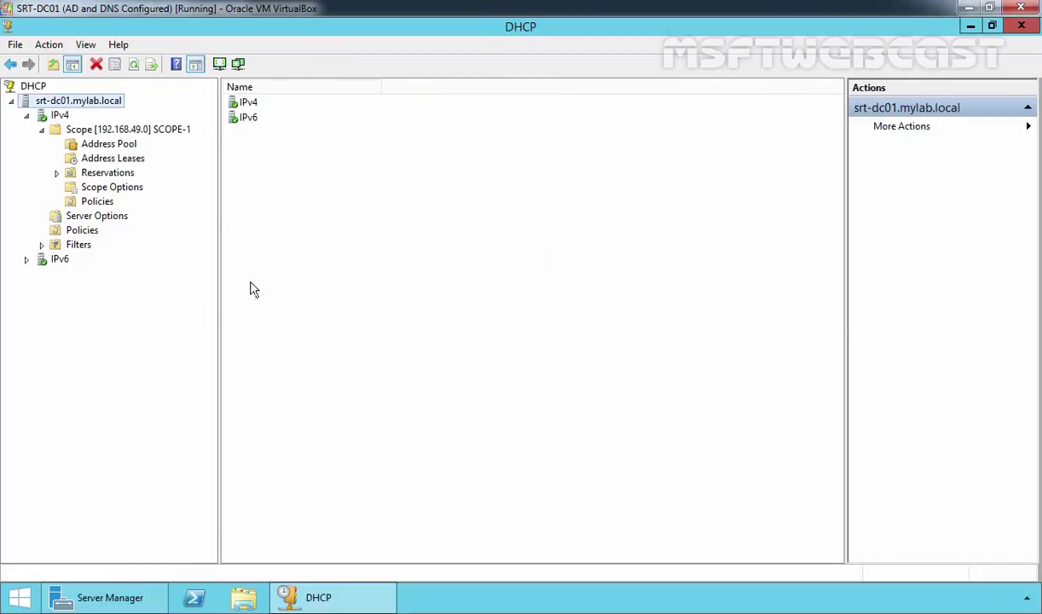
# On the SRT-DC01 virtual machine, refresh the DHCP server and check the state switchover interval in SCOPE-1's failover properties
pyautogui.click(133, 64)
pyautogui.click(59, 115)
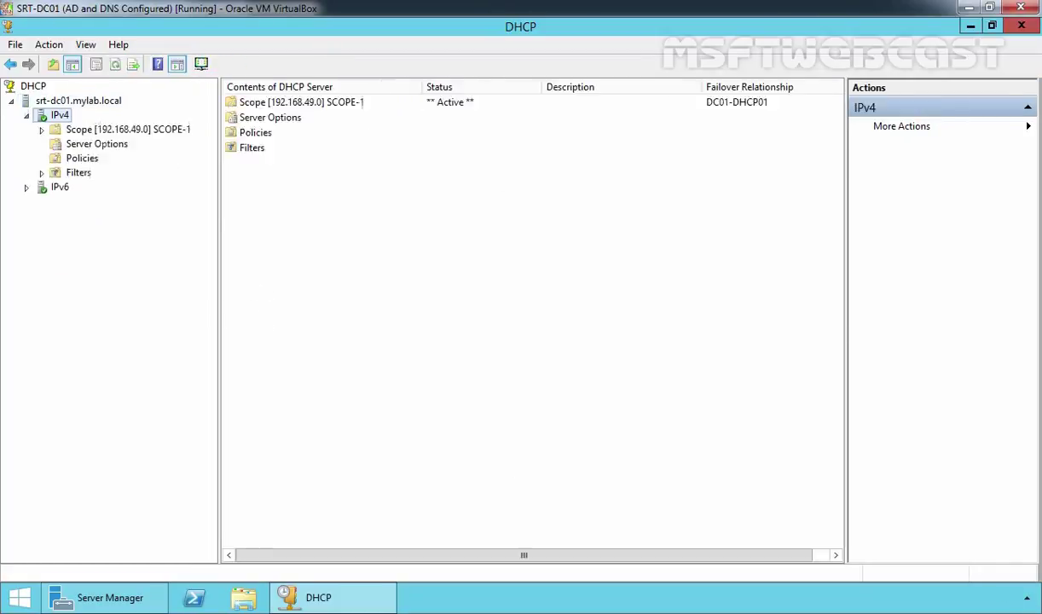
pyautogui.click(107, 129)
pyautogui.rightClick(107, 130)
pyautogui.click(173, 338)
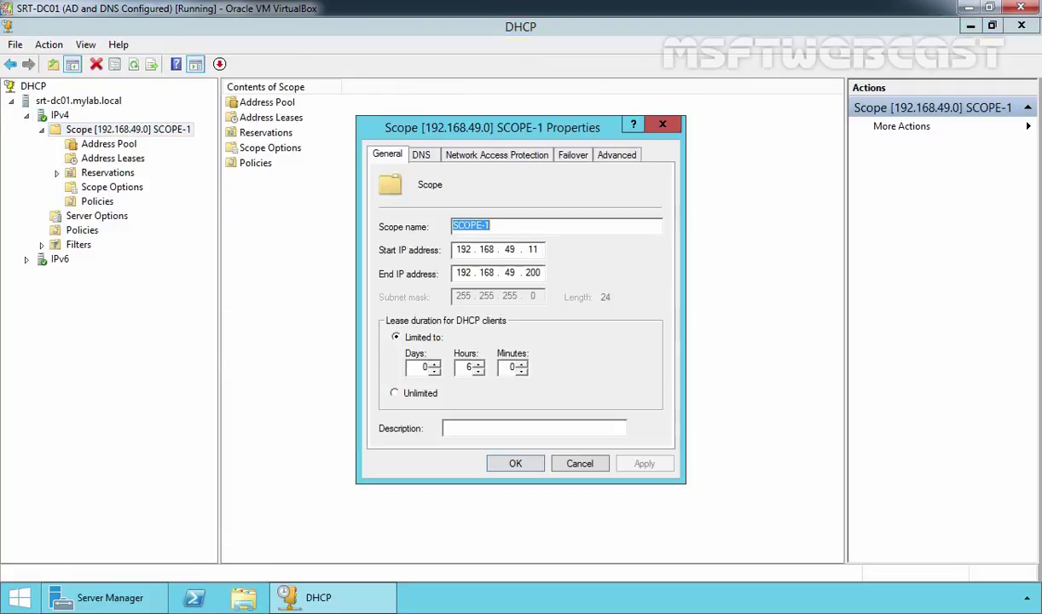
pyautogui.click(558, 154)
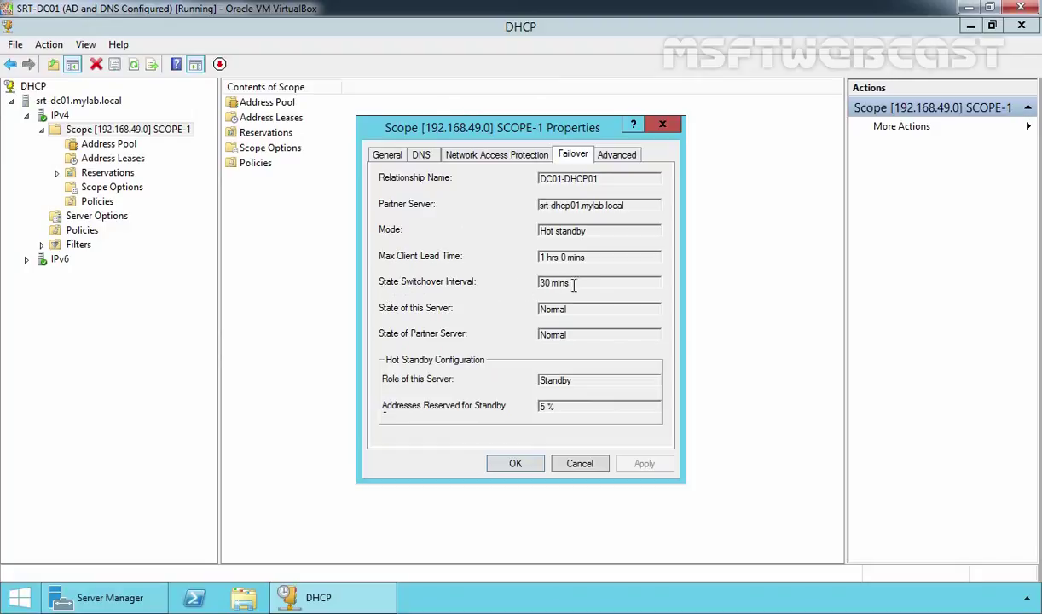
pyautogui.moveTo(570, 283); pyautogui.dragTo(521, 283)
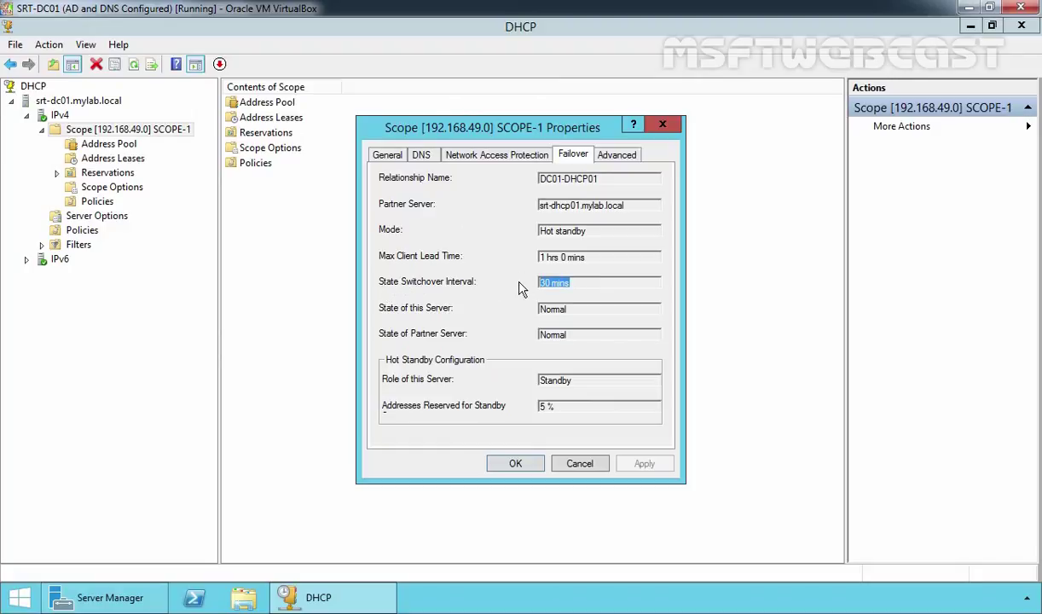